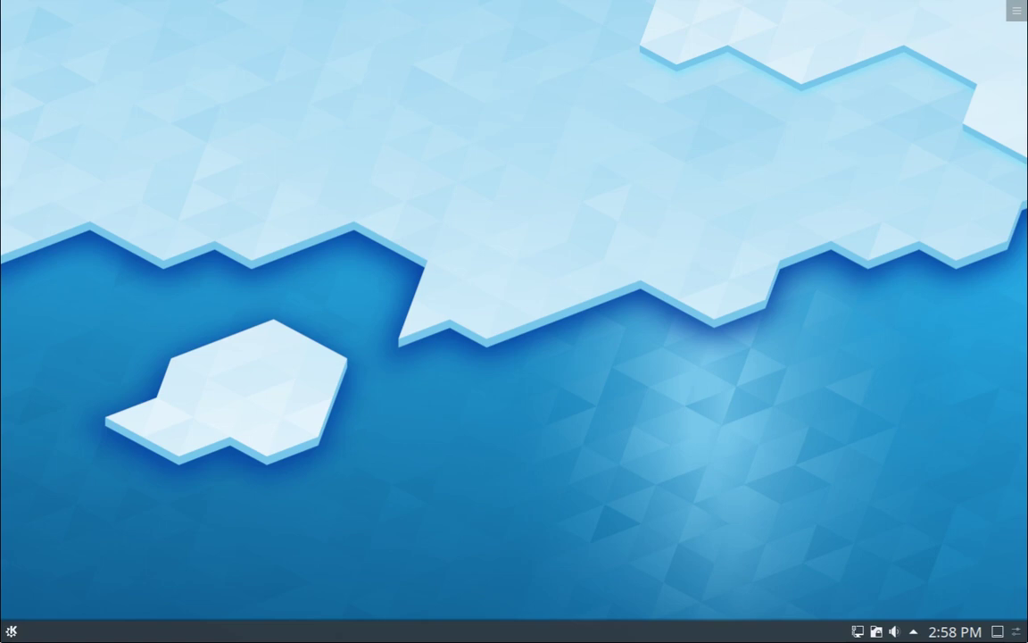
Launch KMail from the Application Launcher by searching 'km'.
left_click(12, 632)
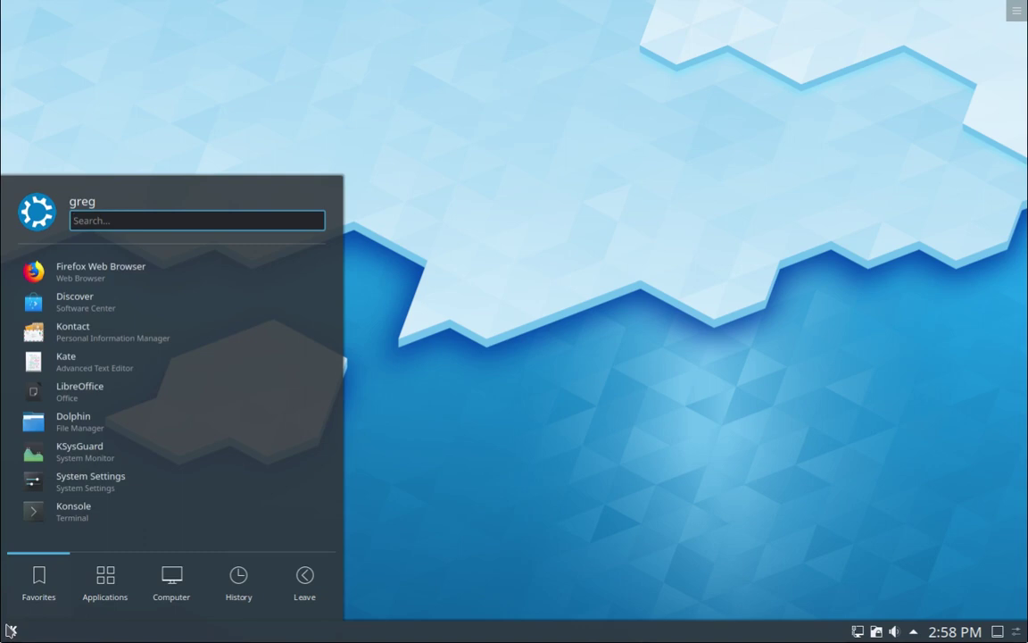
type("km")
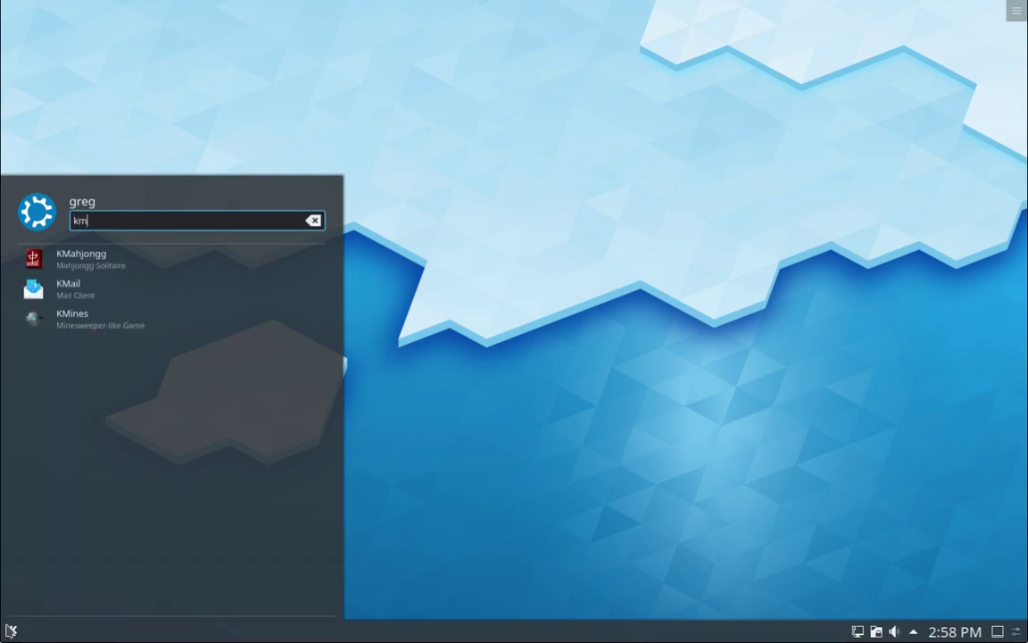
left_click(86, 295)
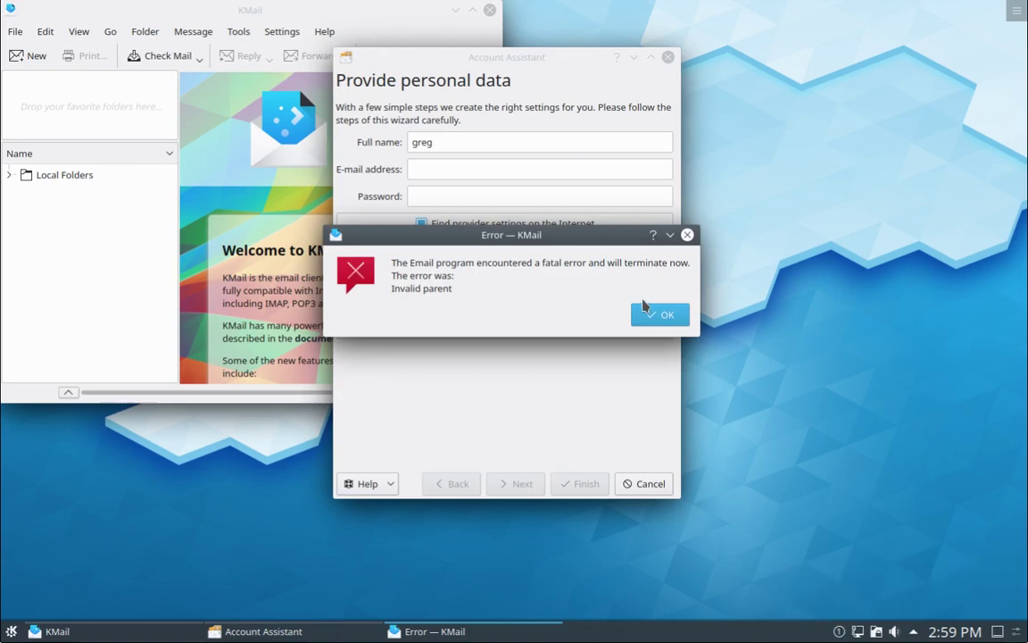
Dismiss the fatal 'Invalid parent' error and close the leftover Account Assistant.
left_click(660, 315)
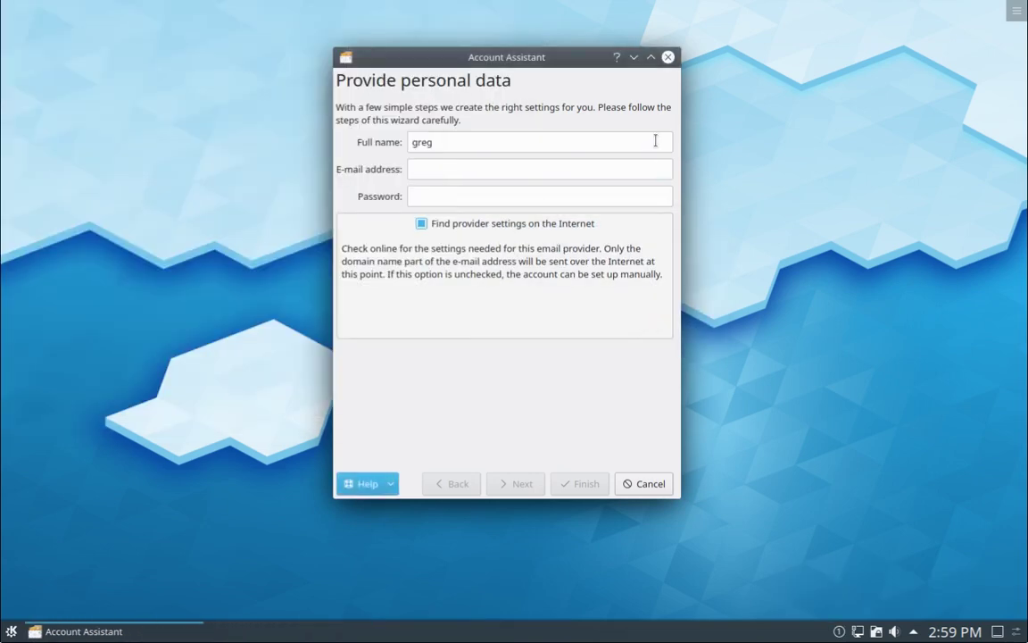
left_click(668, 58)
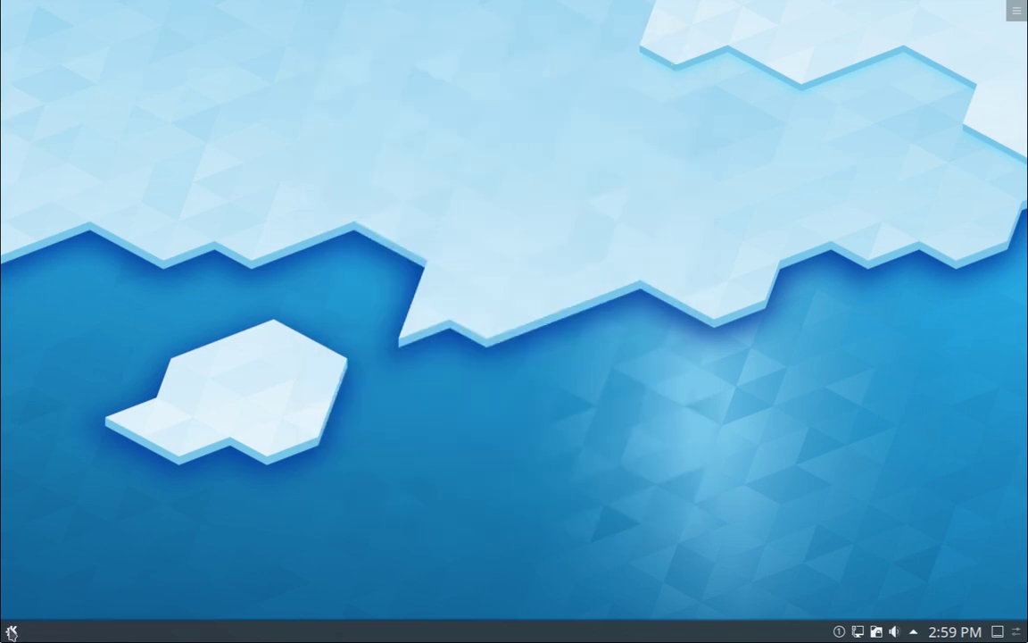
left_click(10, 631)
type("km")
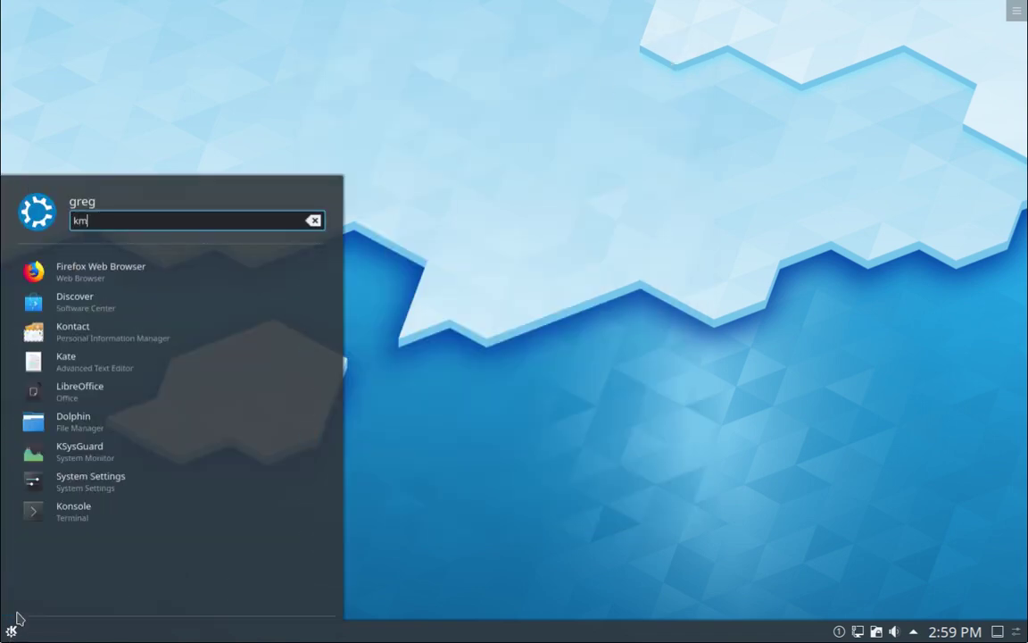
type("ail")
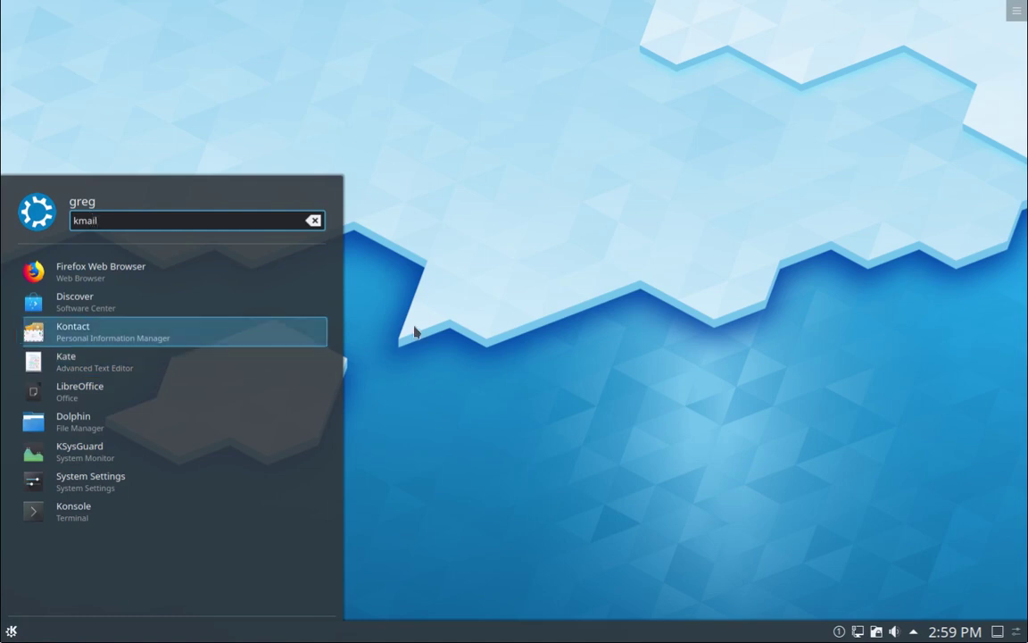
left_click(488, 299)
Relaunch KMail from a 'km' search in the Application Launcher.
left_click(11, 631)
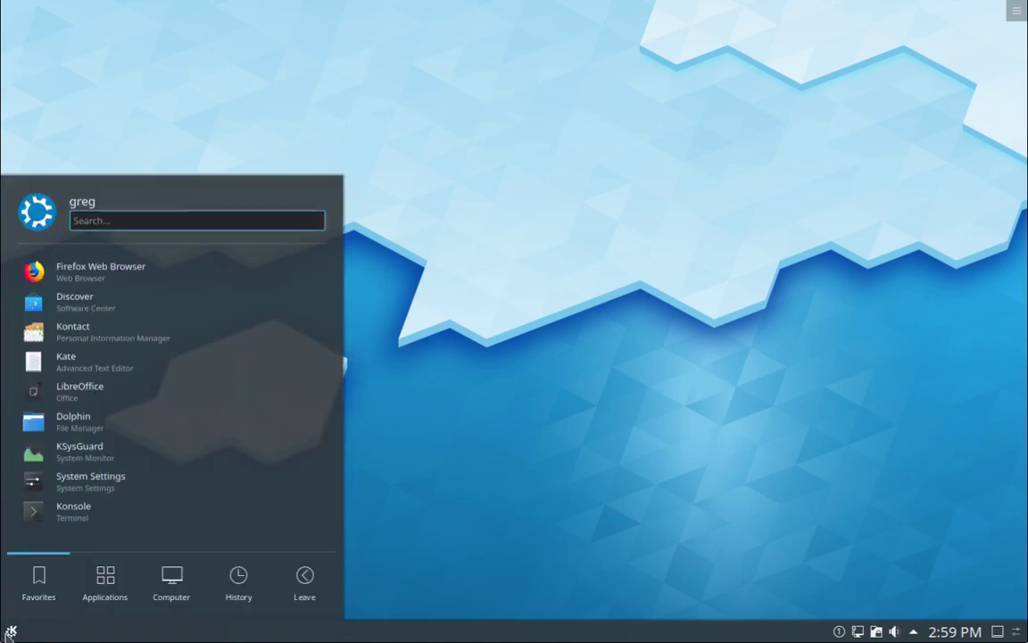
type("km")
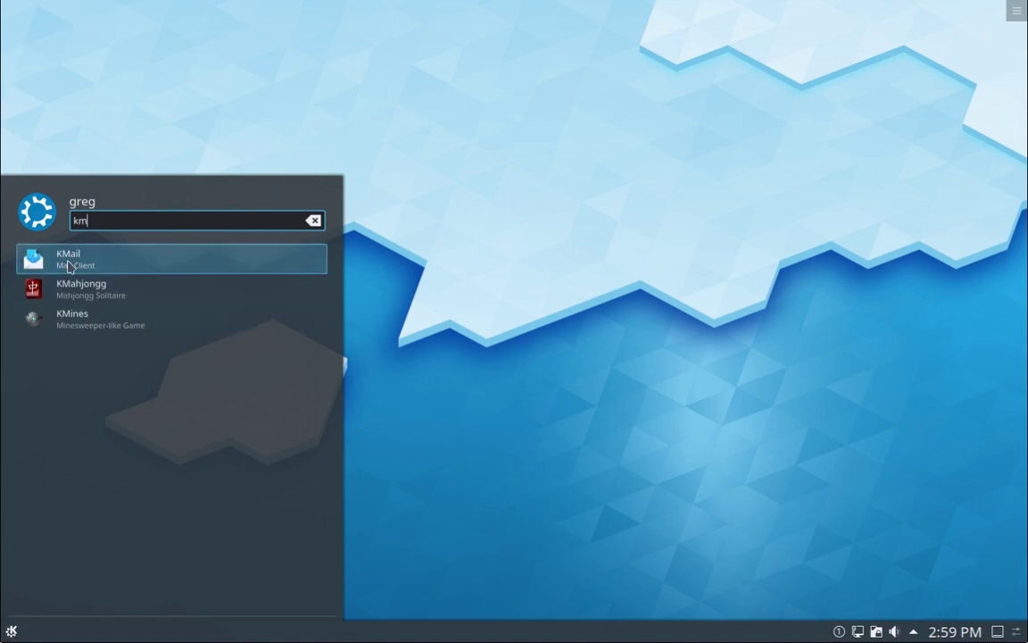
left_click(69, 265)
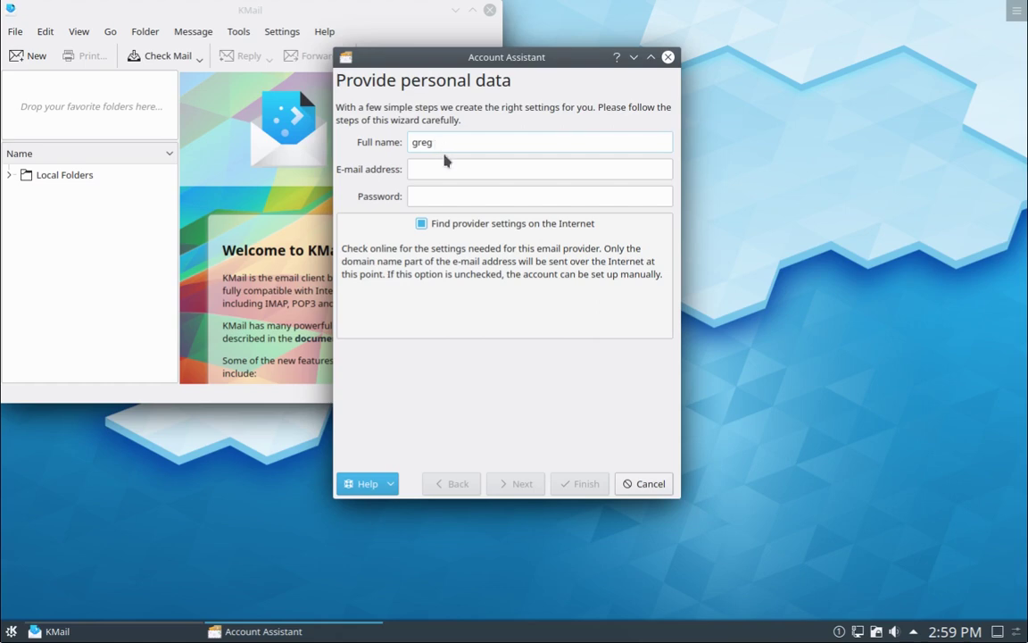
Enter the account's e-mail address and password, keeping 'Find provider settings on the Internet' enabled.
left_click(454, 170)
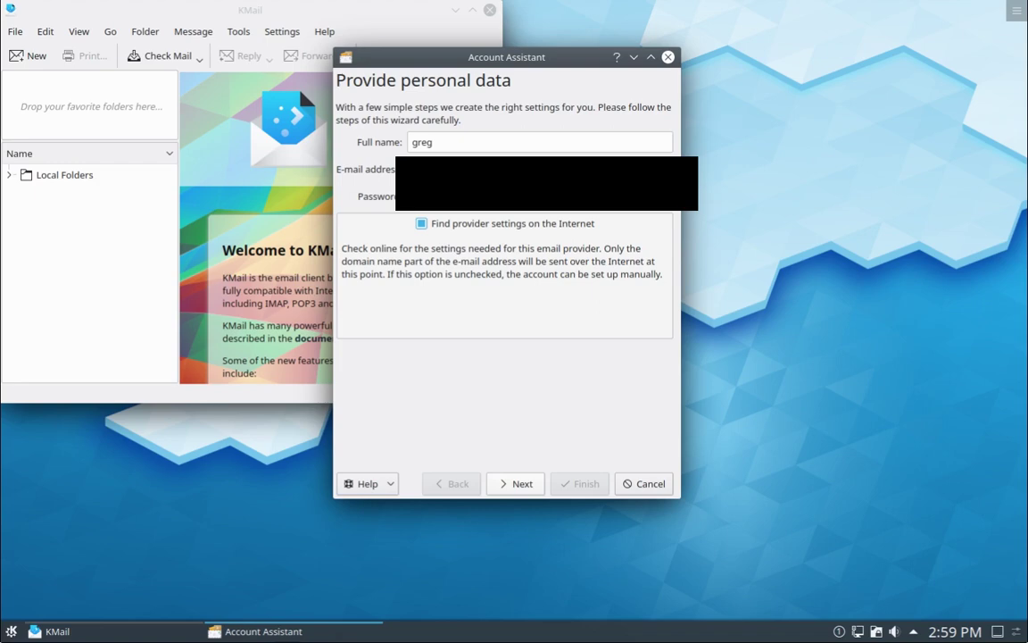
left_click(437, 223)
left_click(455, 224)
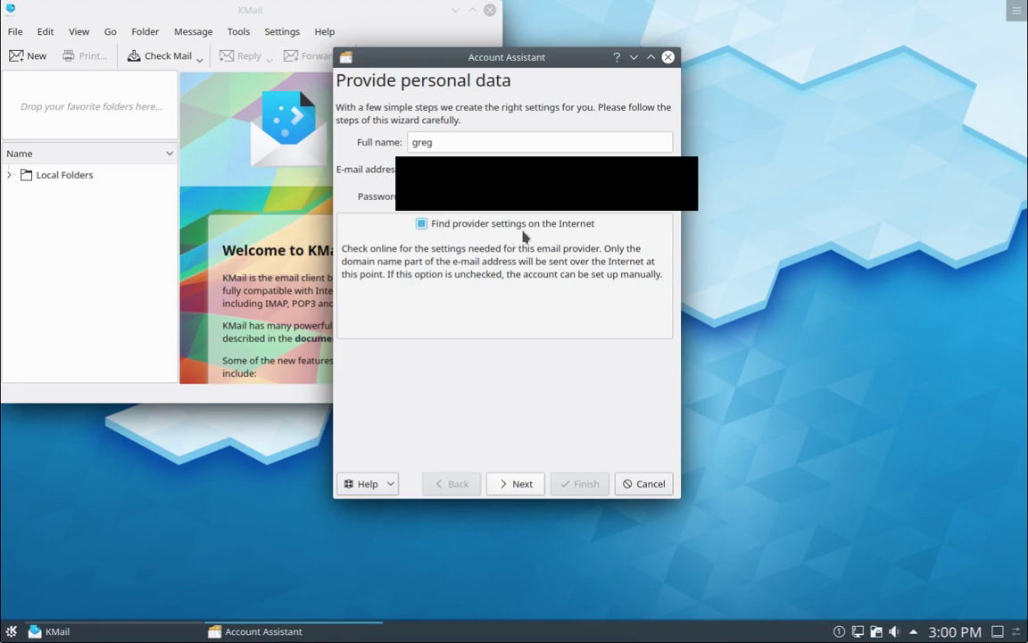
Turn off 'Secure outgoing emails' and set the account key to 'No key'.
left_click(517, 484)
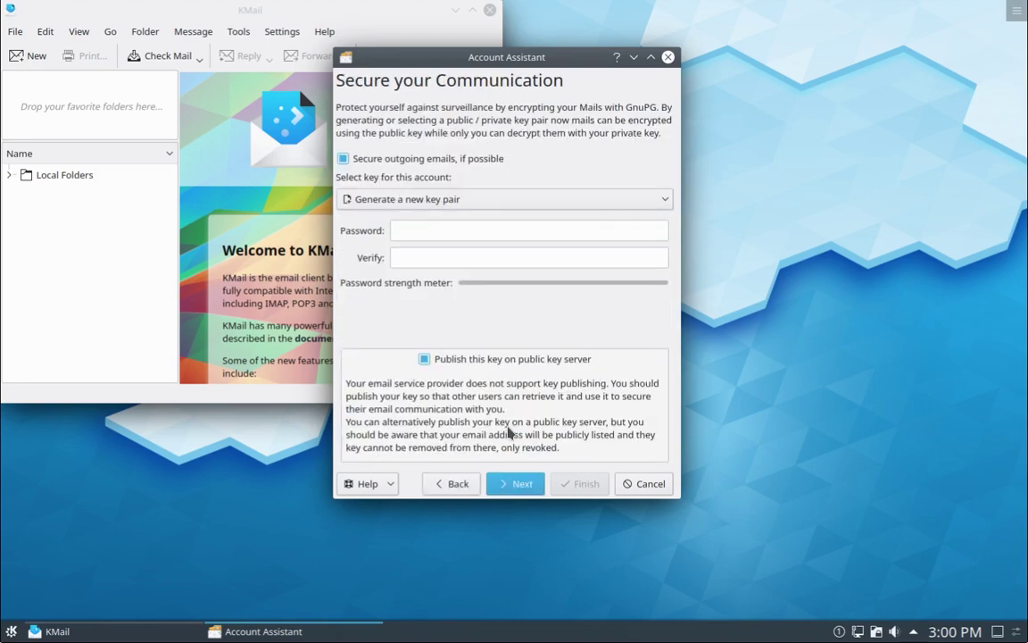
left_click(345, 160)
left_click(355, 200)
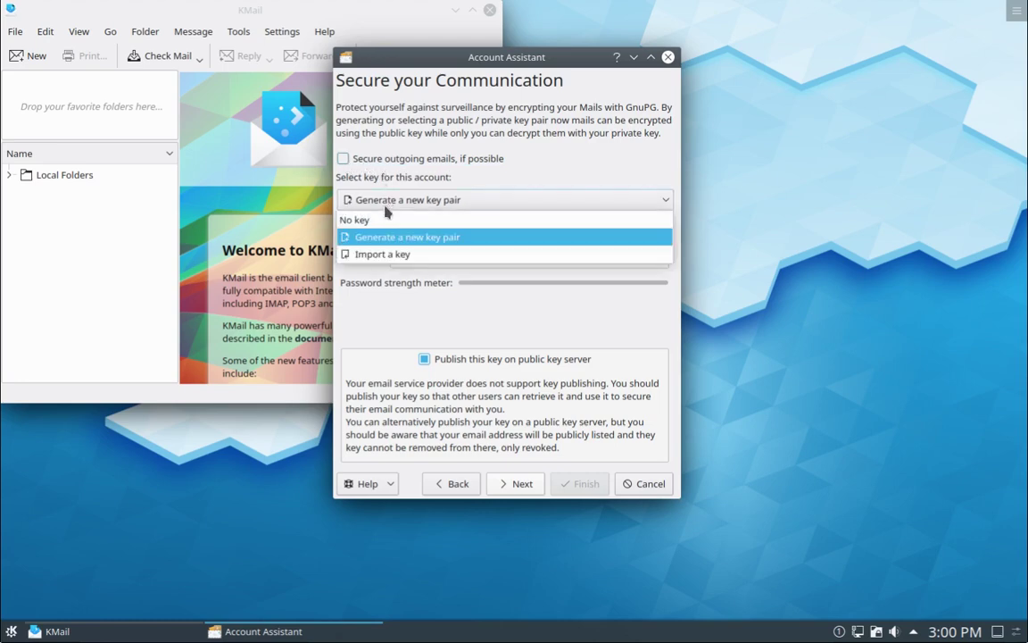
left_click(385, 221)
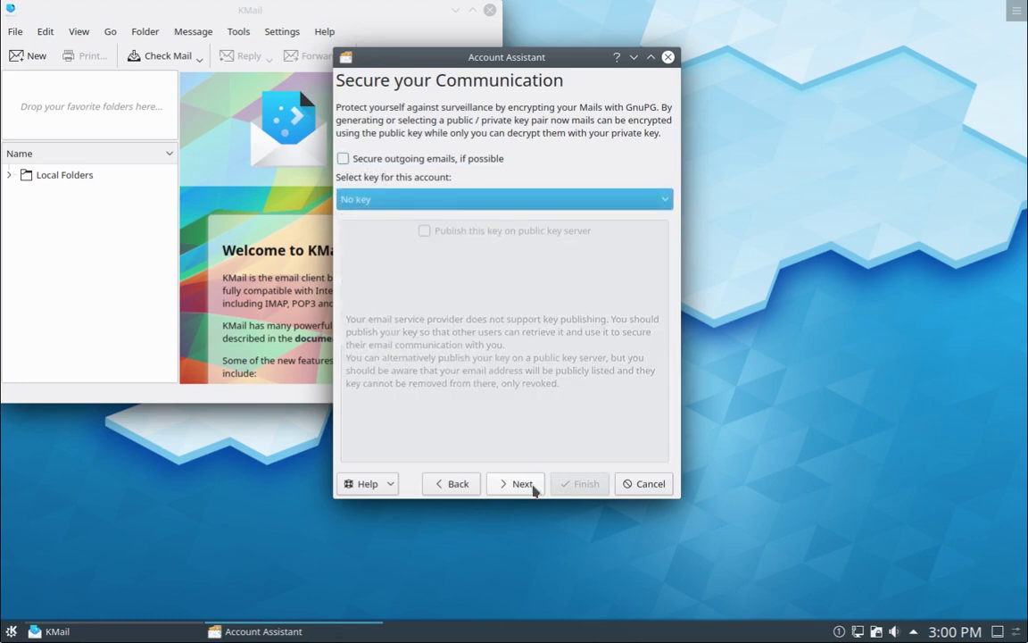
left_click(519, 484)
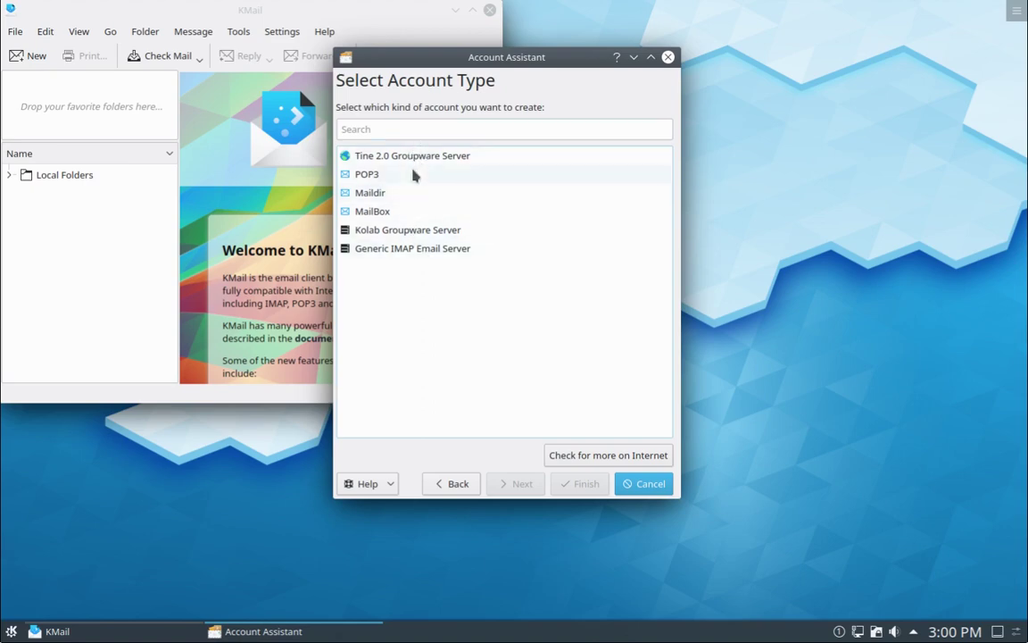
Search Internet mail providers for 'ews', then replace the search term with 'office'.
left_click(589, 454)
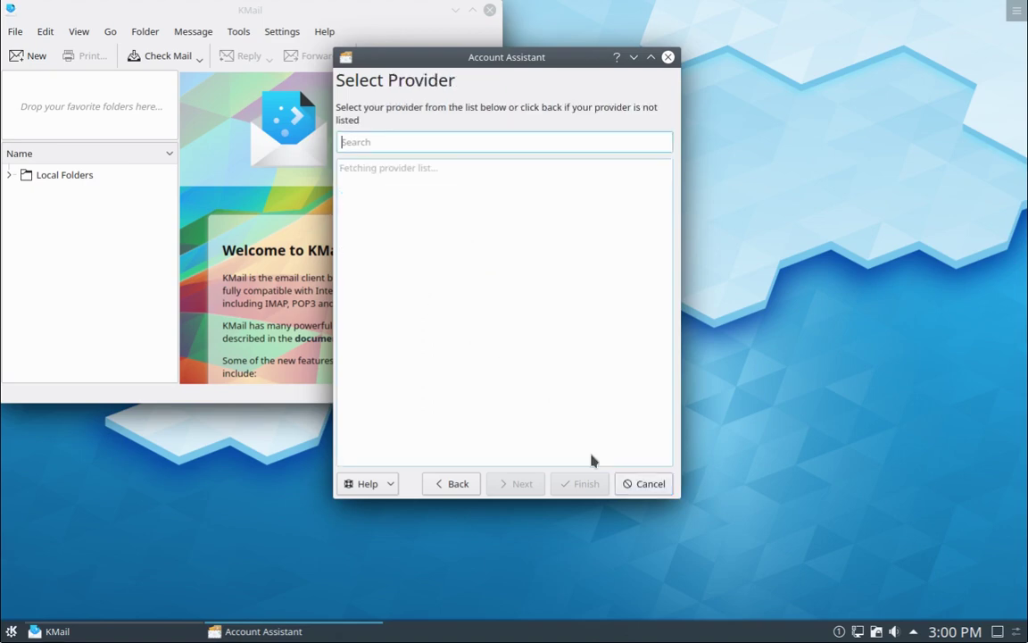
type("ews")
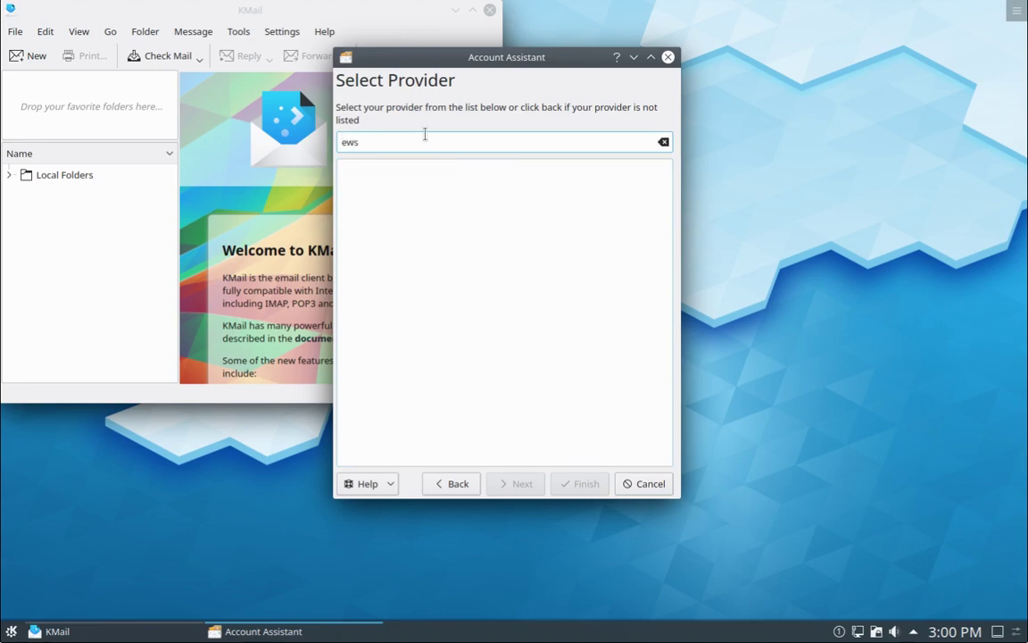
left_click_drag(423, 148, 333, 128)
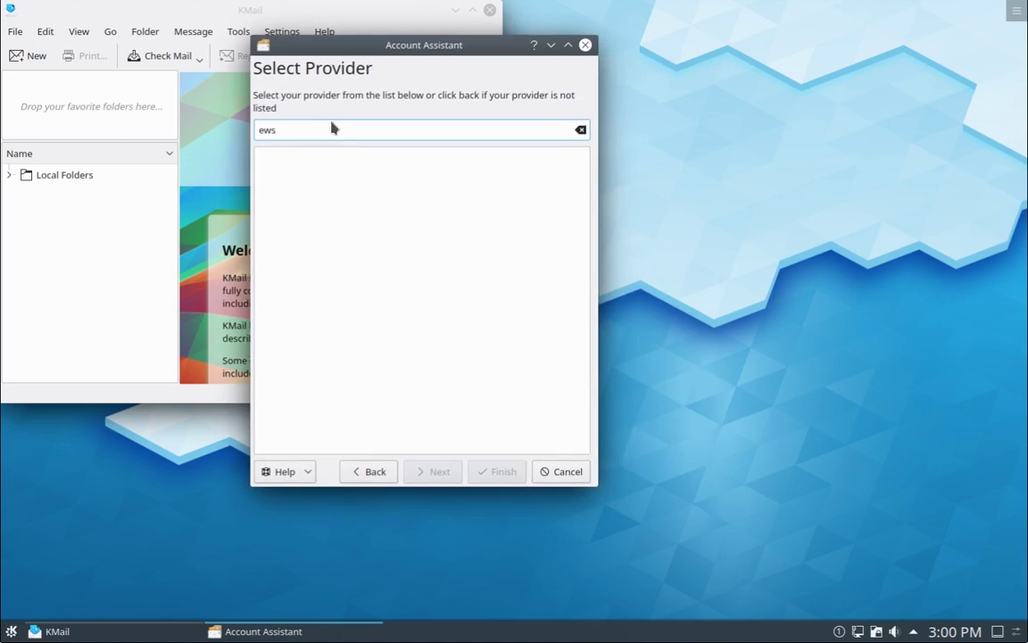
double_click(271, 131)
key("BackSpace")
type("office")
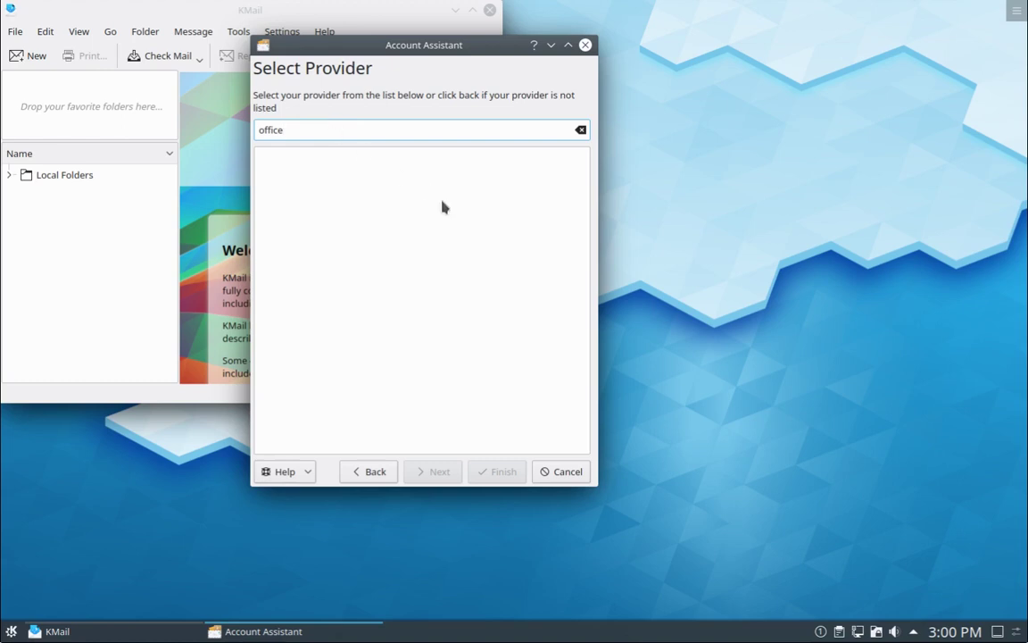
Dismiss the Account Assistant, maximize the KMail window, and open Configure KMail at Accounts.
left_click(566, 473)
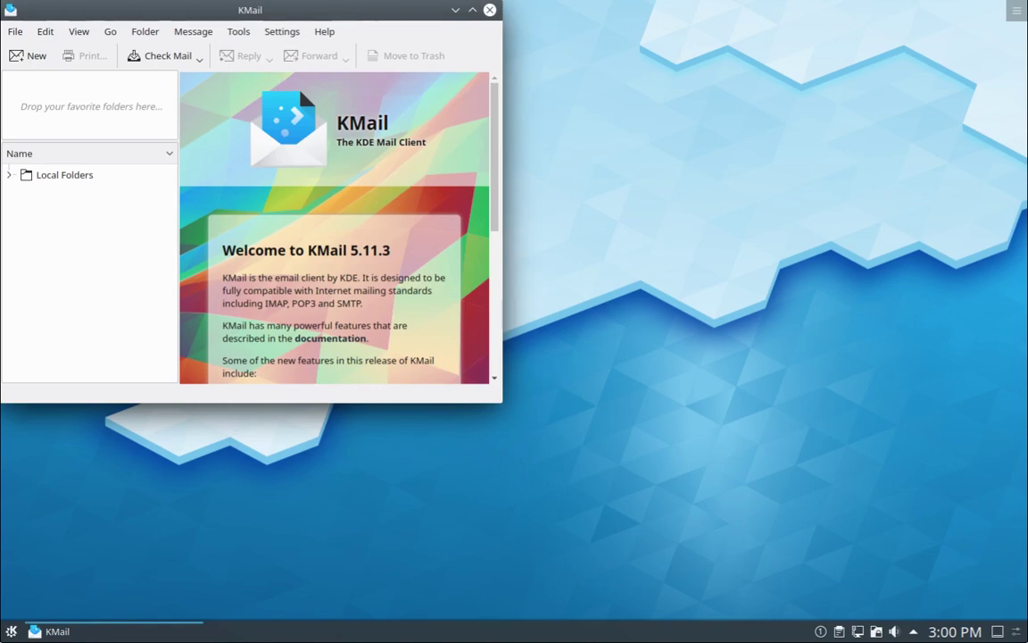
left_click(473, 10)
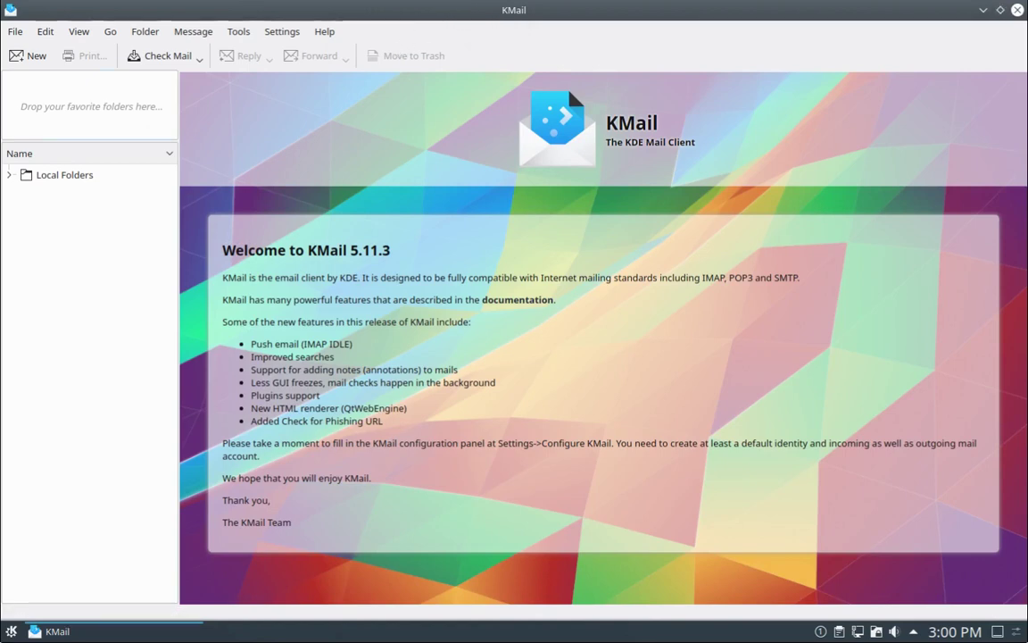
left_click(271, 34)
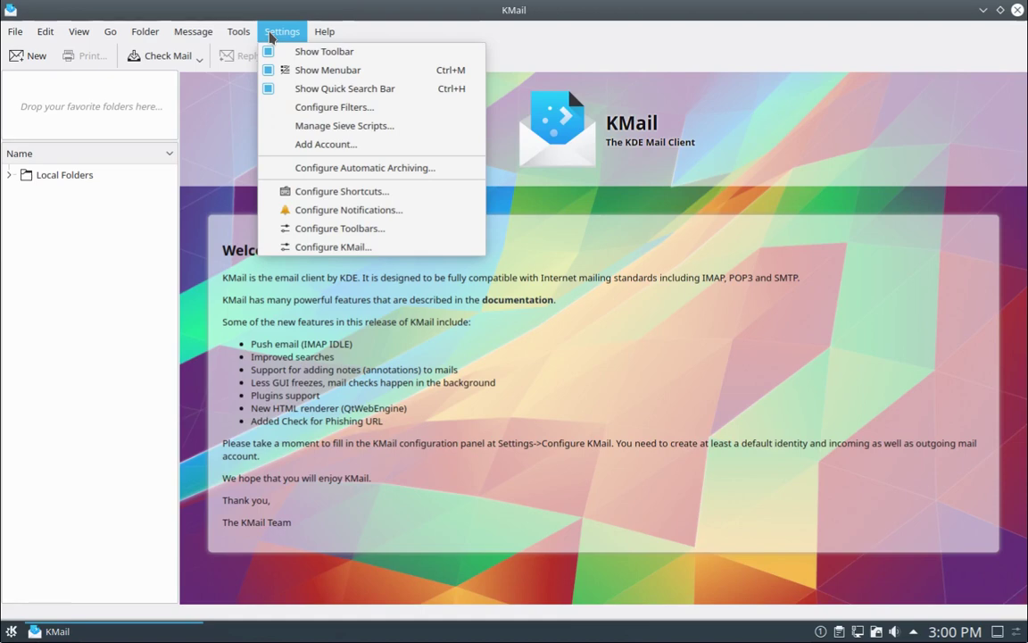
left_click(310, 246)
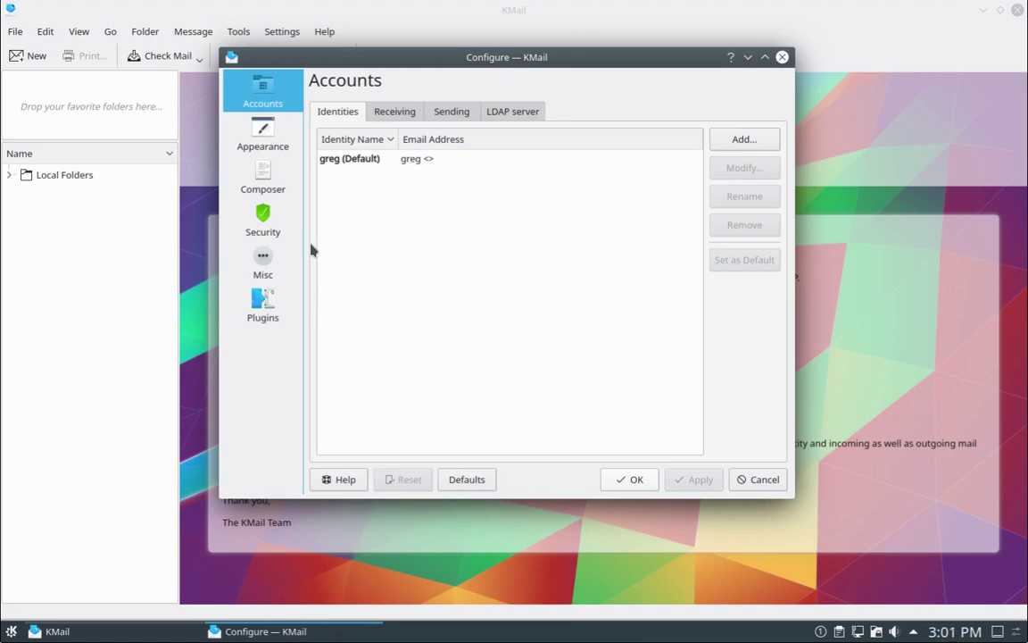
Add a custom Microsoft Exchange Server (EWS) account on the Receiving tab.
left_click(395, 114)
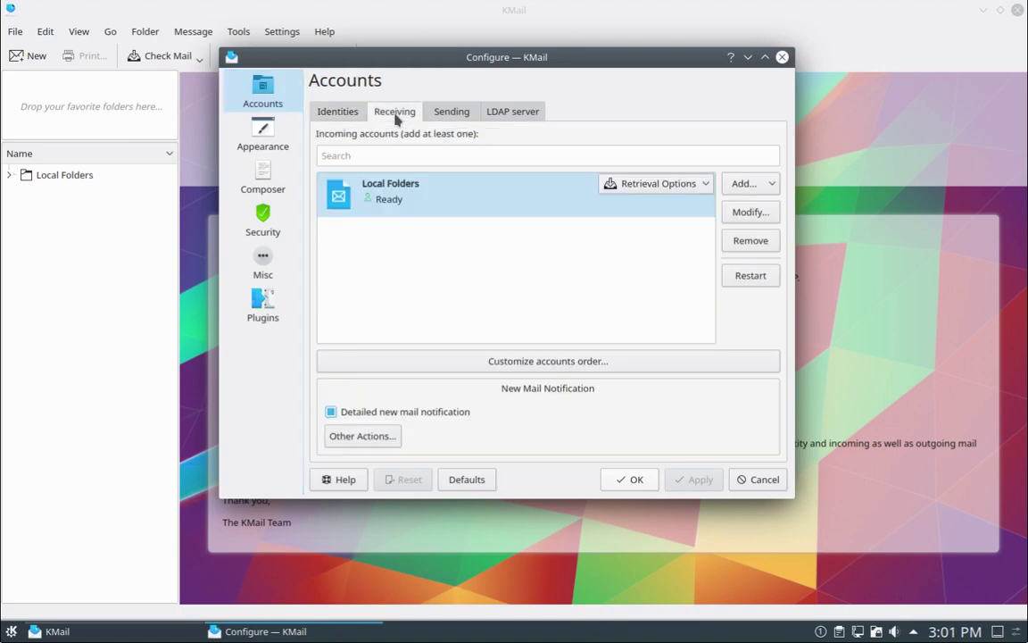
left_click(767, 186)
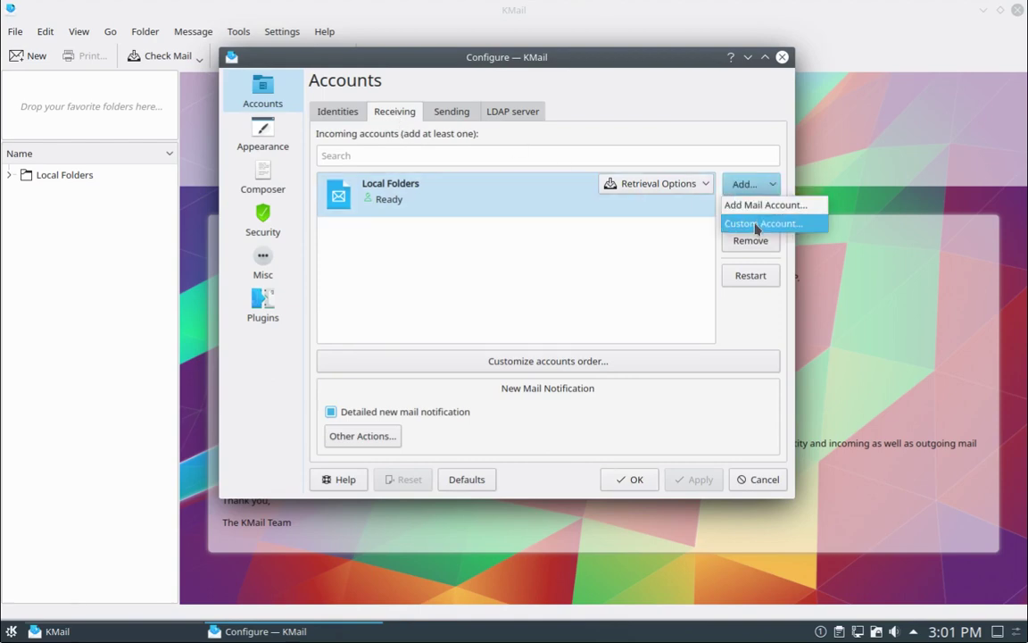
left_click(755, 224)
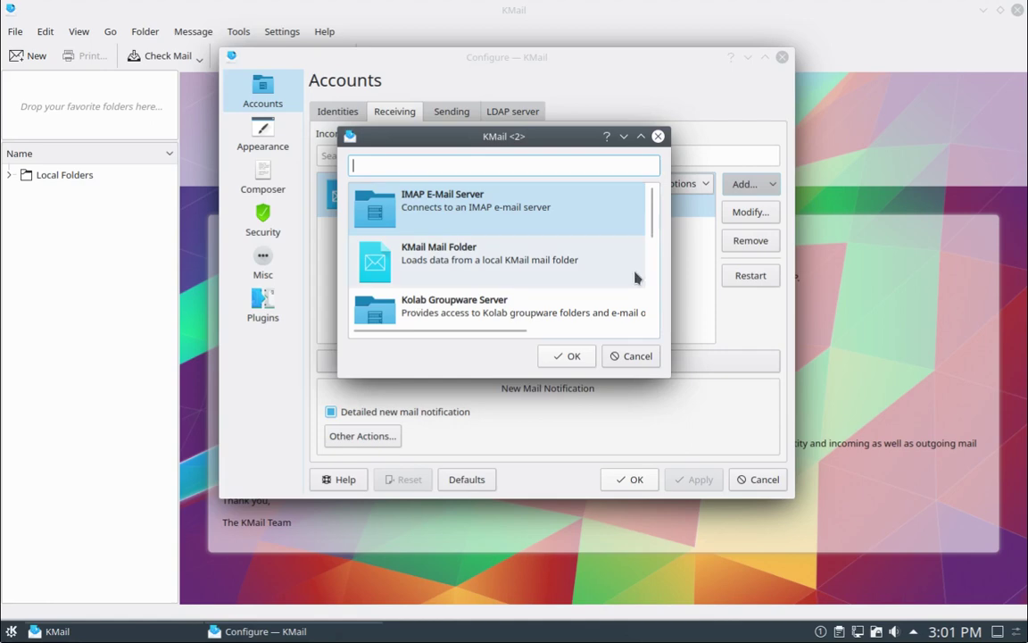
left_click(641, 136)
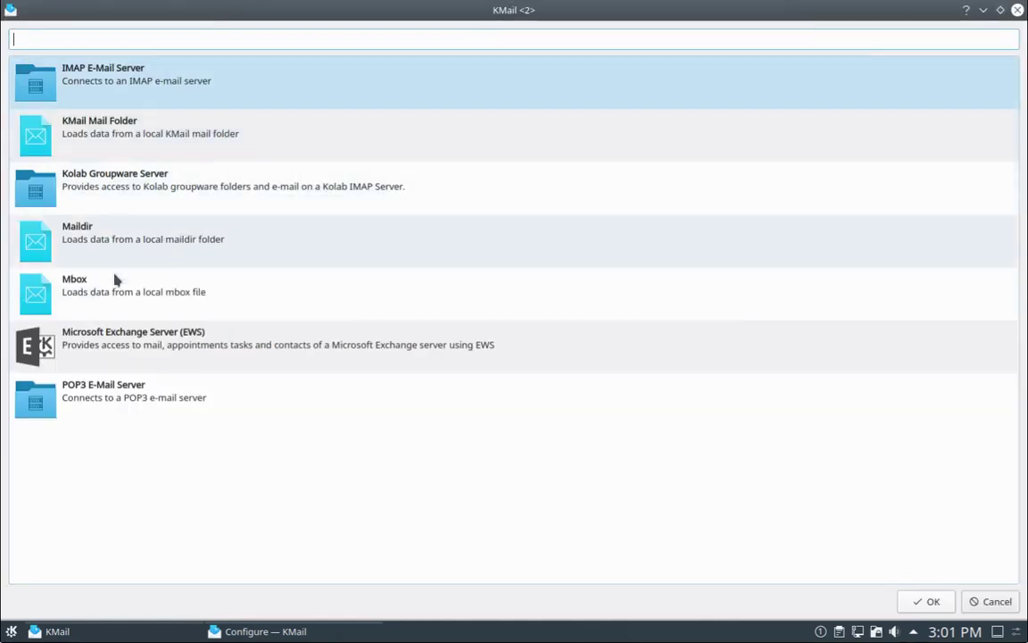
left_click(102, 348)
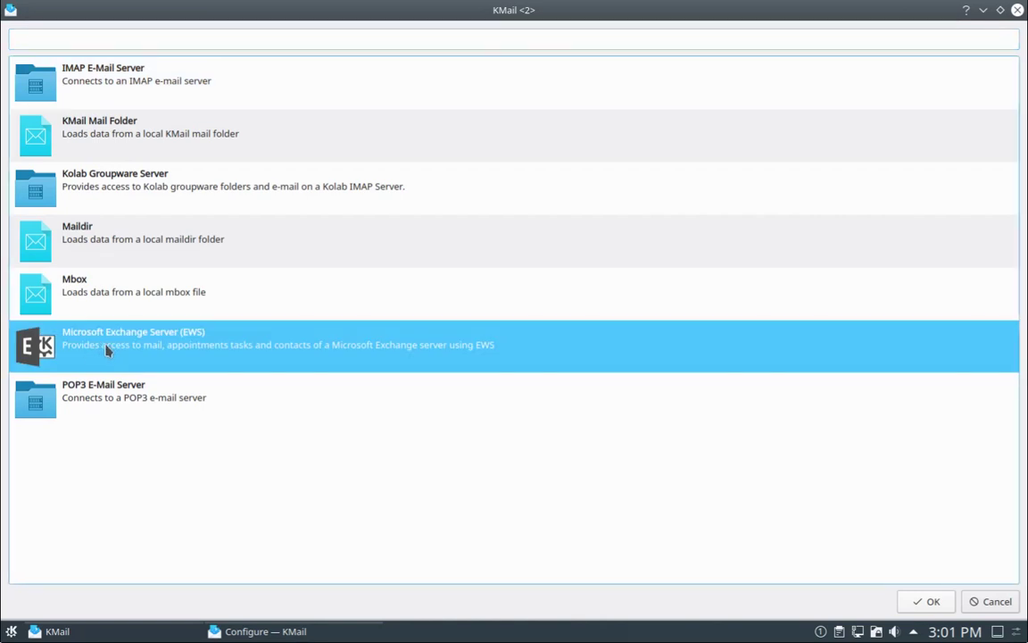
left_click(928, 601)
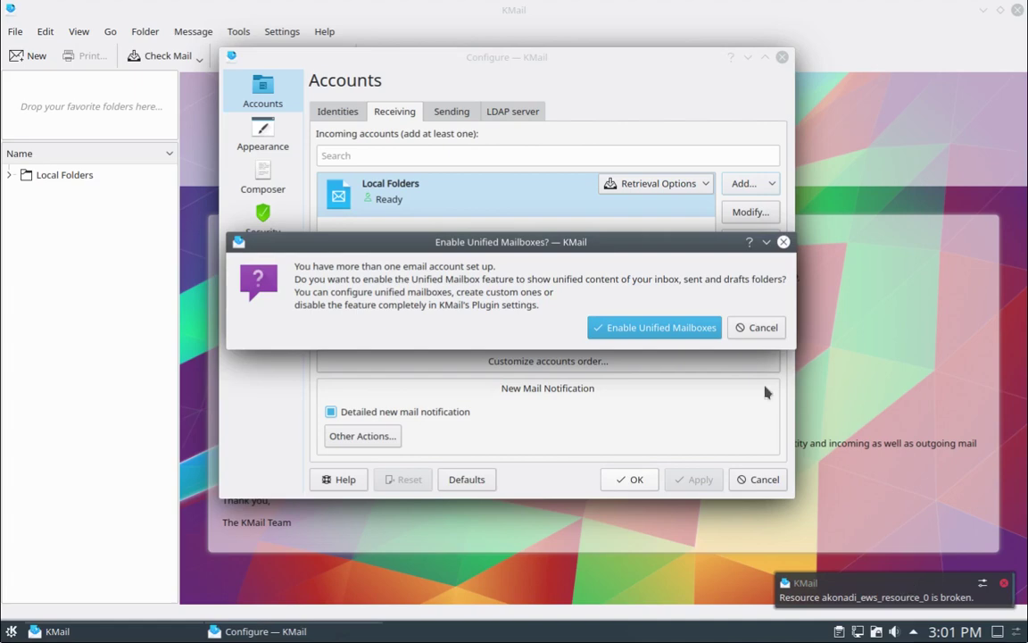
Enable Unified Mailboxes, enter the account's e-mail address, and choose OAuth2 (Office 365) authentication.
left_click(678, 328)
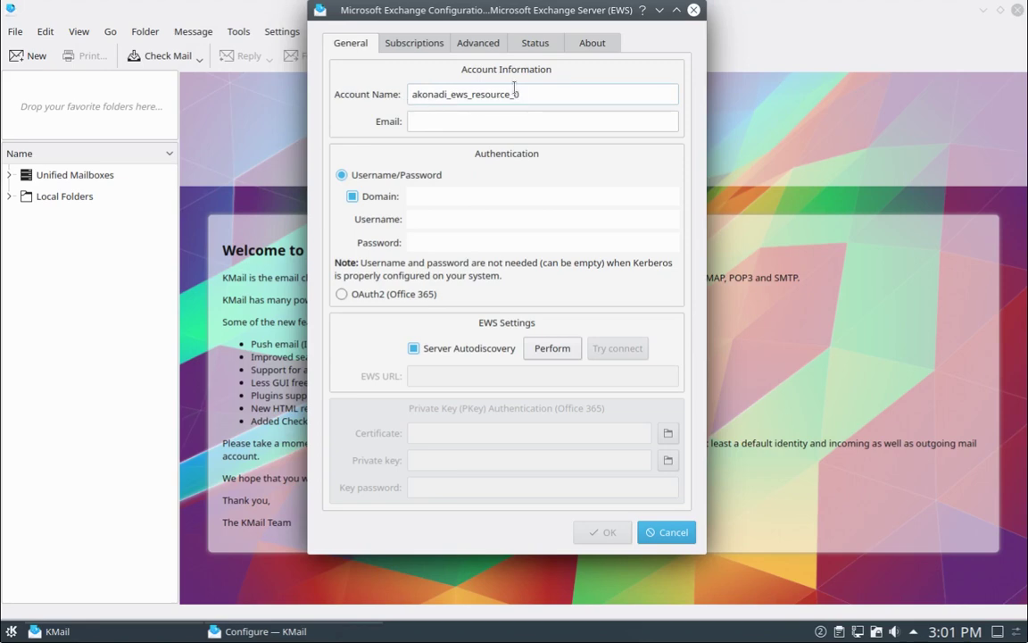
left_click(466, 119)
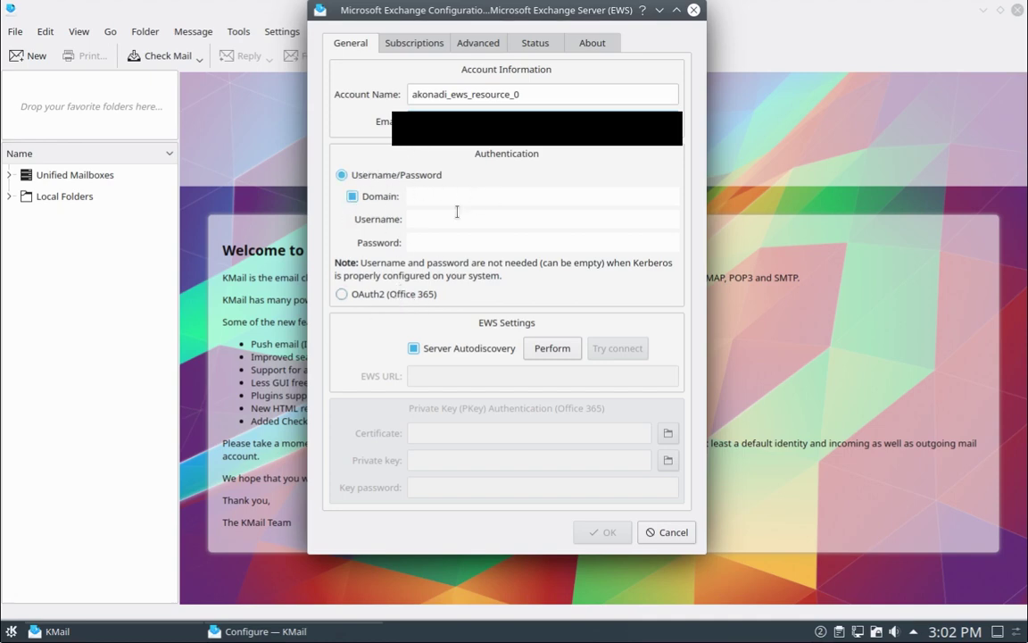
left_click(342, 296)
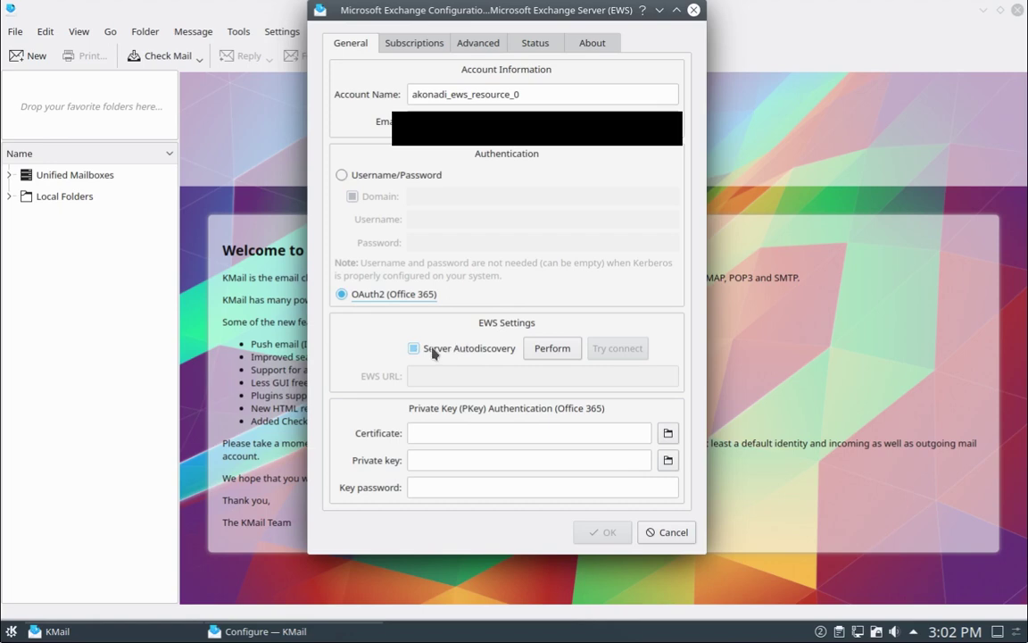
Run Exchange server autodiscovery and accept the server's certificate forever.
left_click(543, 354)
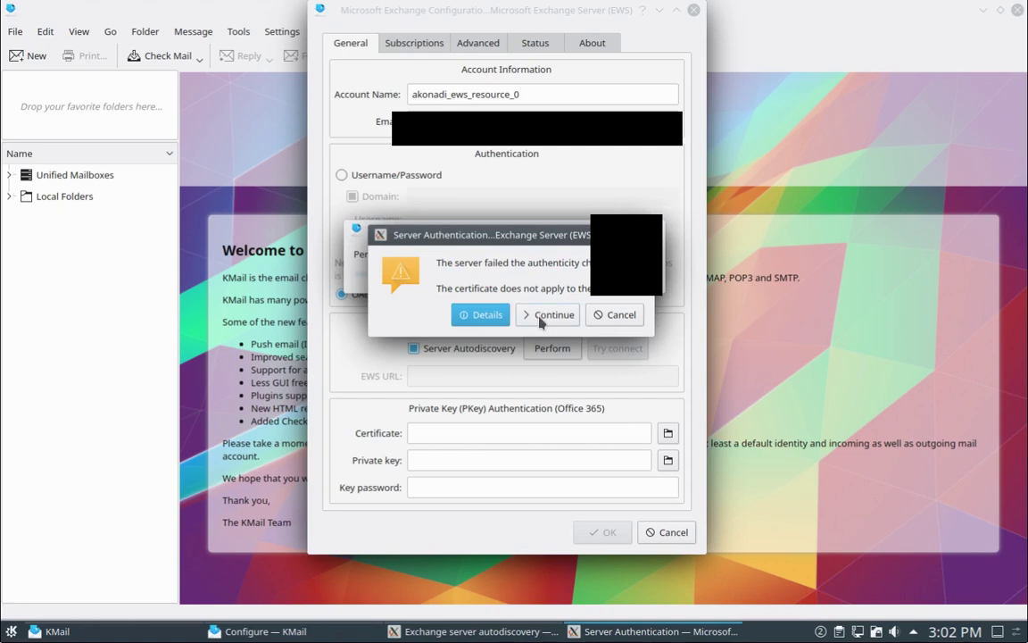
left_click(541, 320)
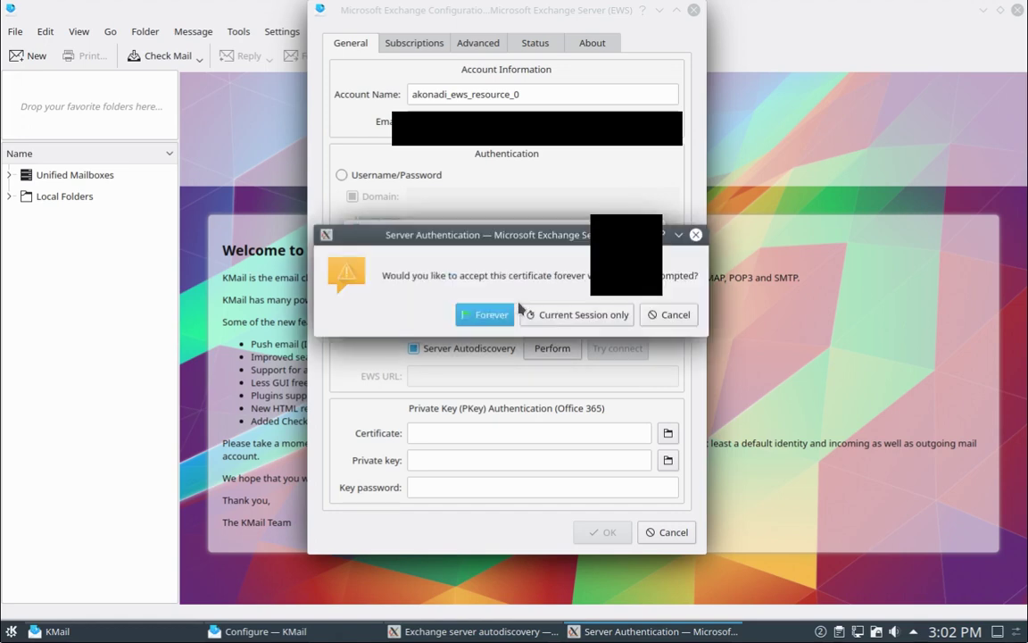
left_click(480, 316)
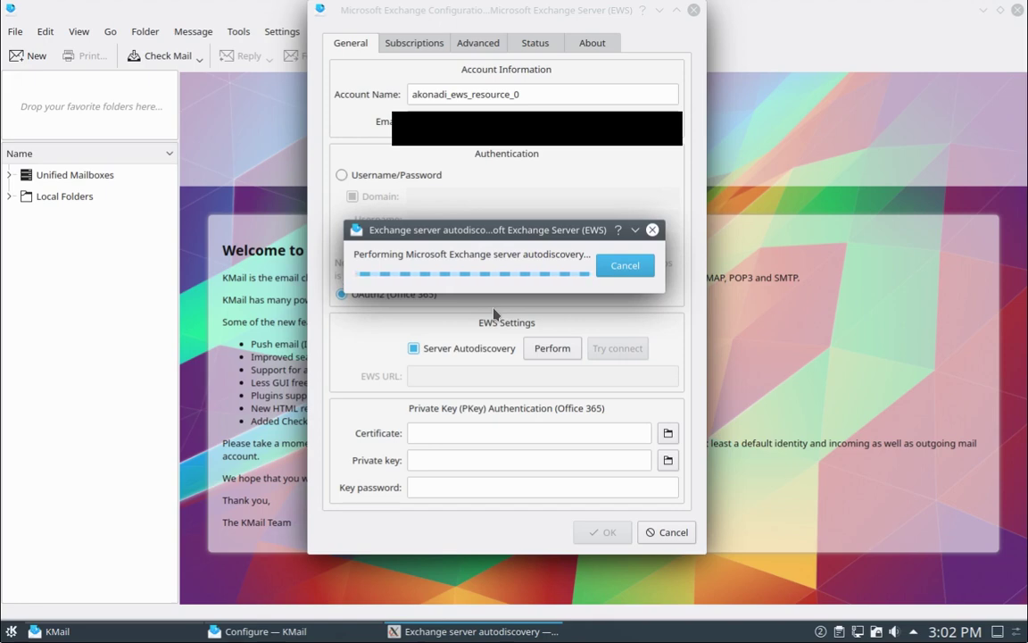
Cancel autodiscovery and uncheck Server Autodiscovery so the EWS URL can be entered manually.
left_click(622, 266)
left_click(413, 348)
left_click(448, 376)
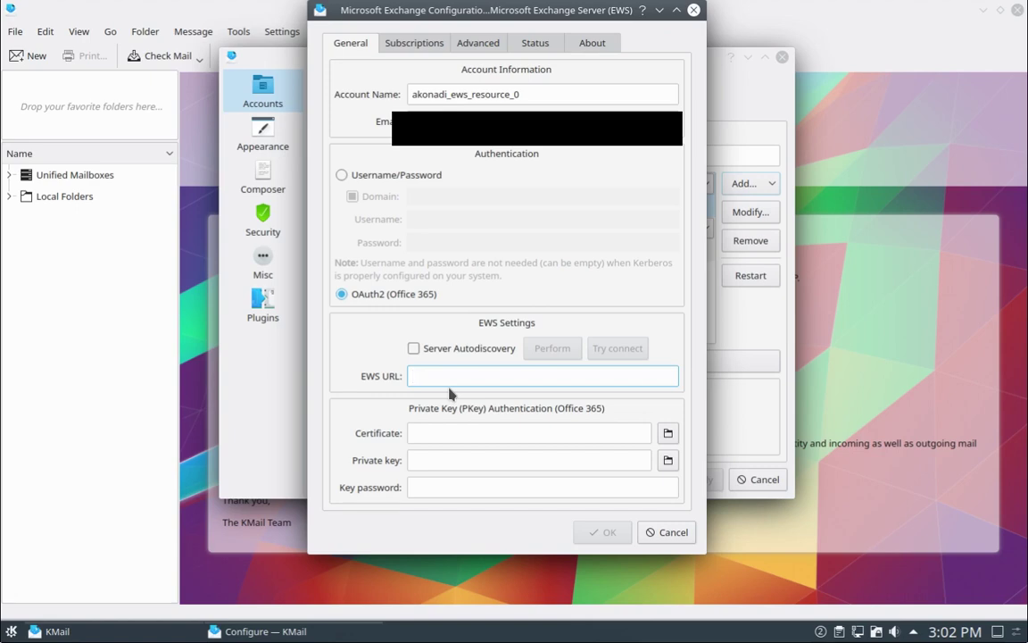
type("htt")
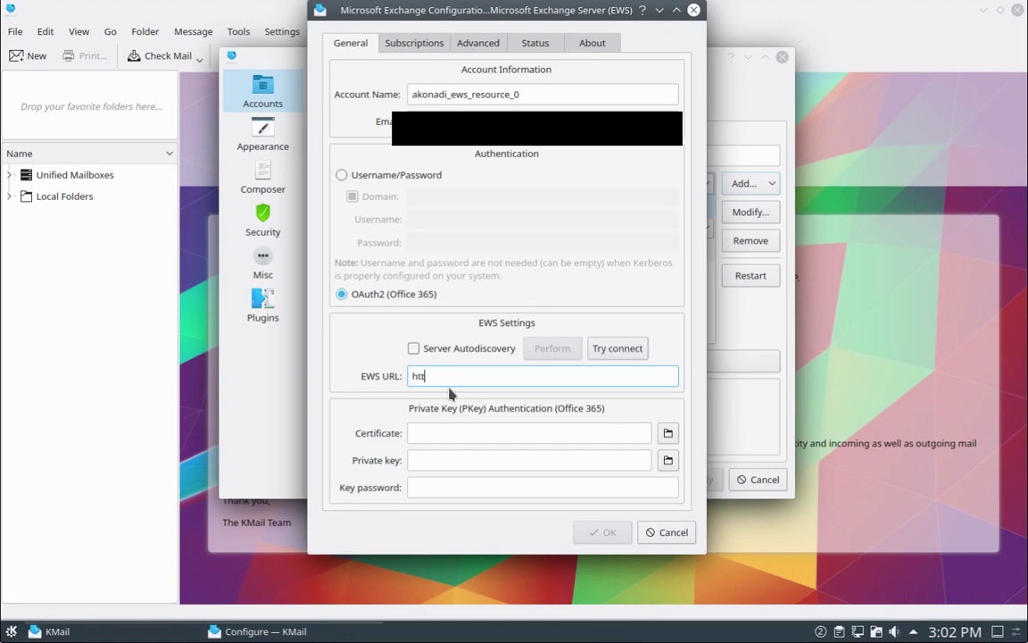
type("ps://outlook.office365.com/EWS/Exchange.asmx")
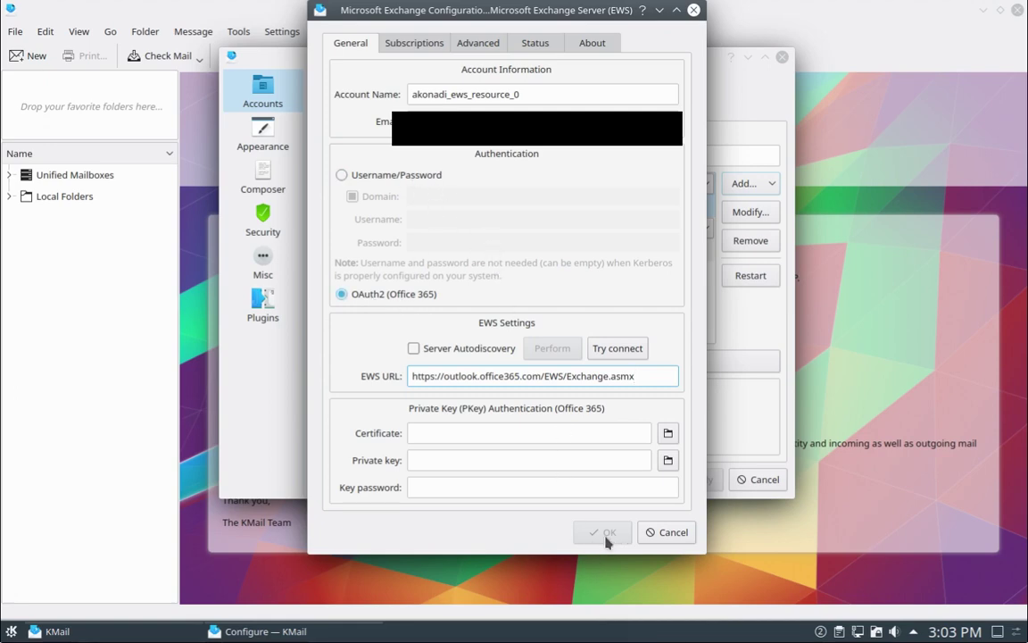
left_click(342, 175)
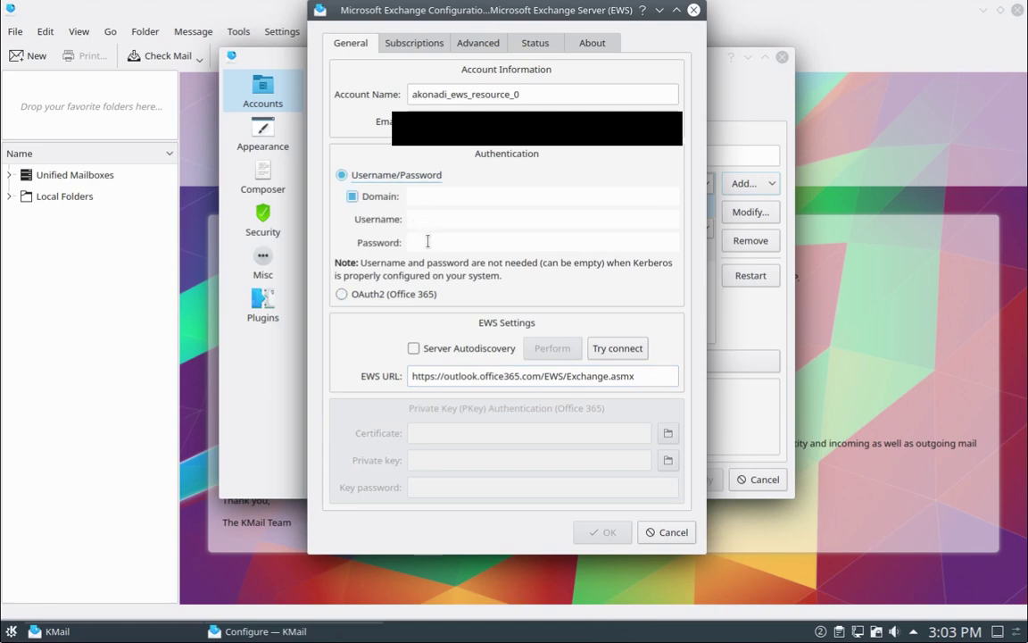
Uncheck Domain, enter the account username and password, then switch back to OAuth2 (Office 365).
left_click(351, 196)
left_click(431, 224)
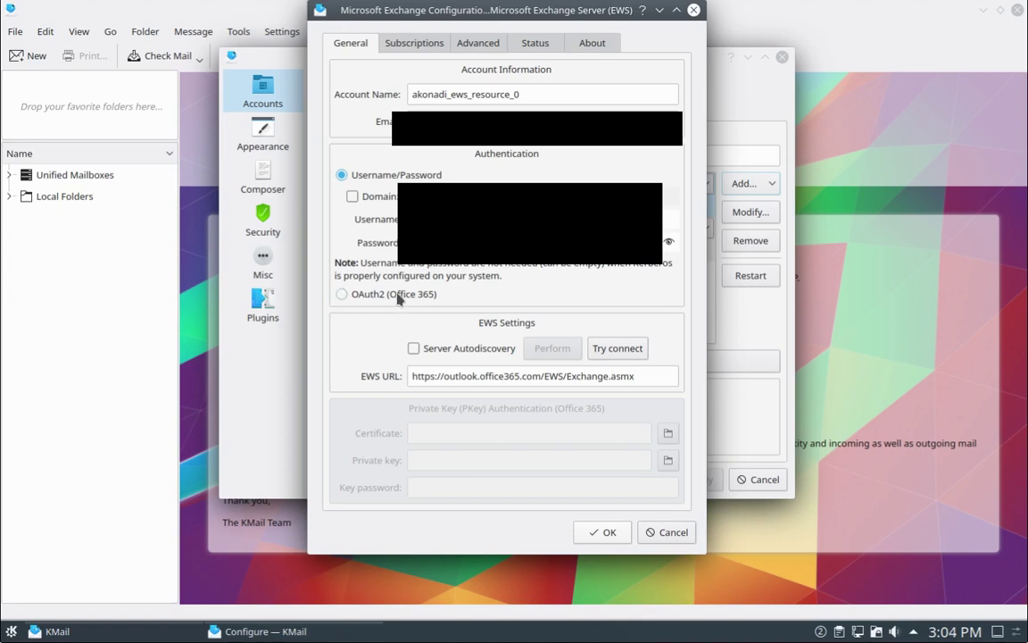
left_click(343, 295)
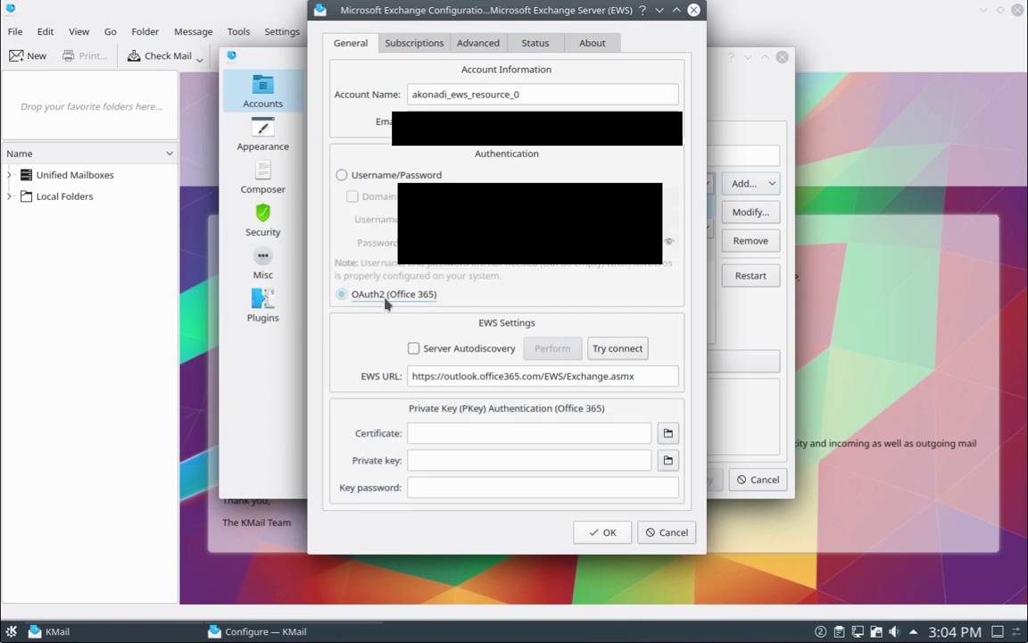
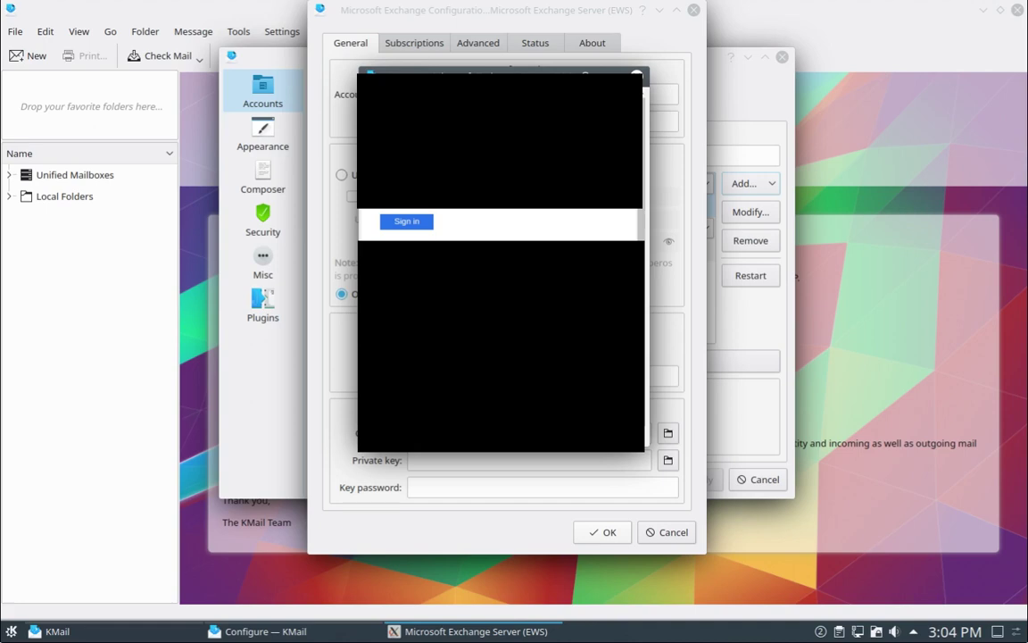
Complete the Microsoft sign-in with the verification code and save the akonadi_ews_resource_0 Exchange account.
left_click(404, 223)
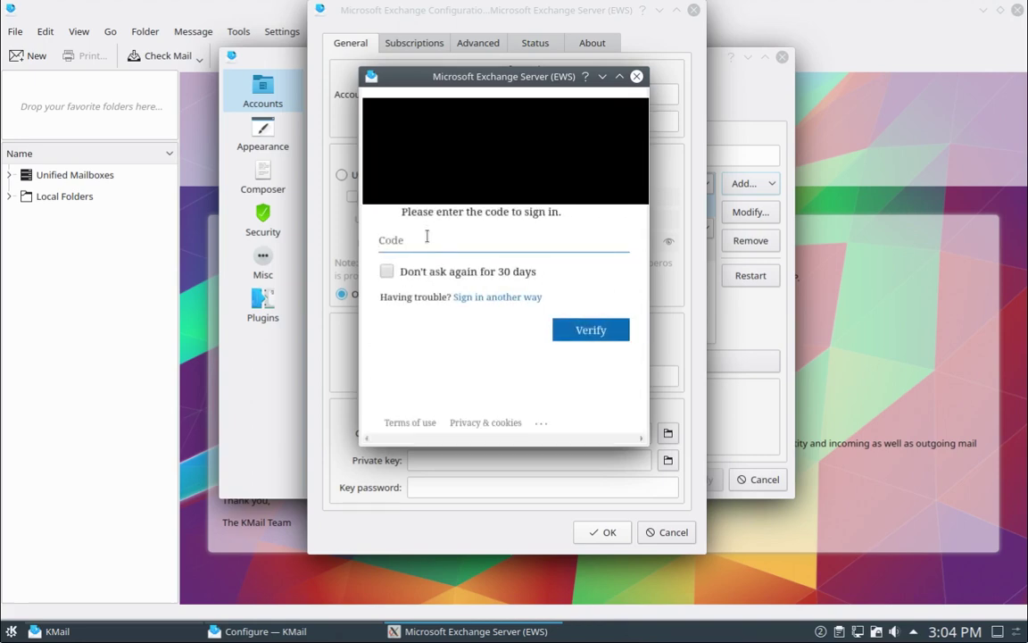
left_click(568, 333)
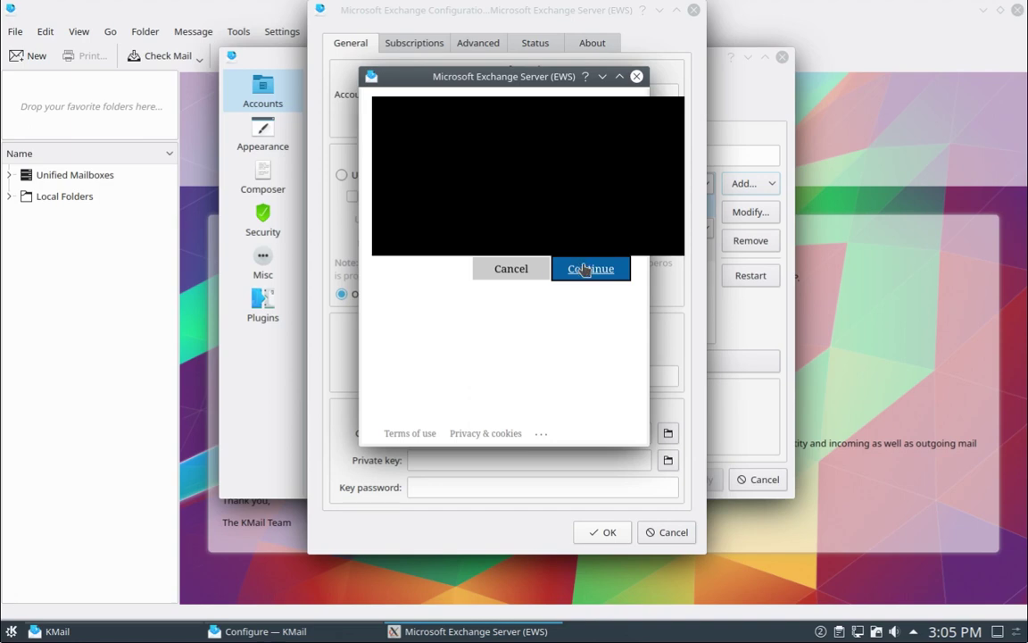
left_click(585, 268)
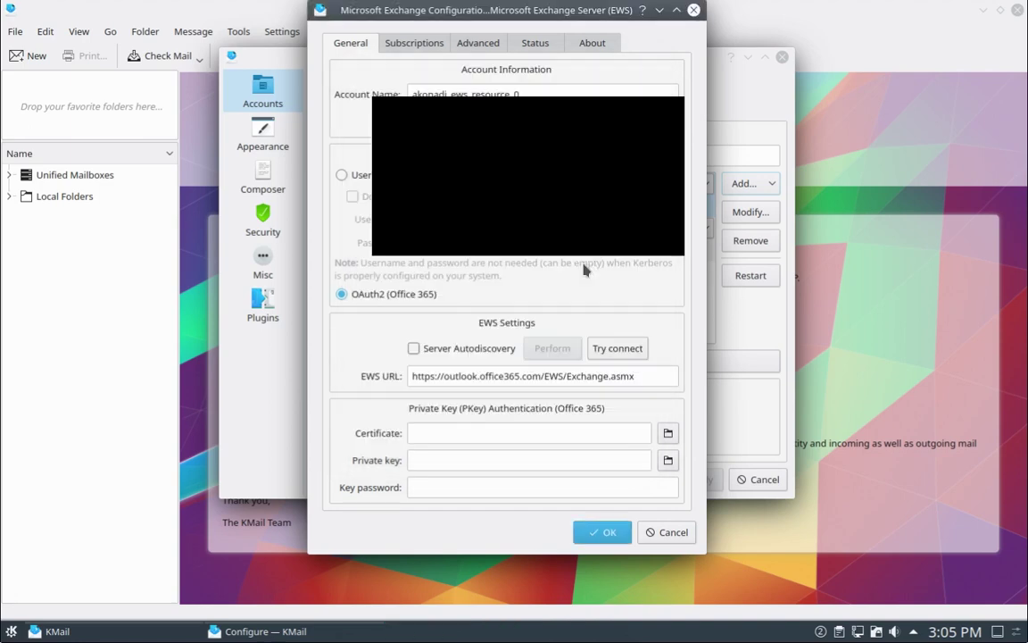
key("Return")
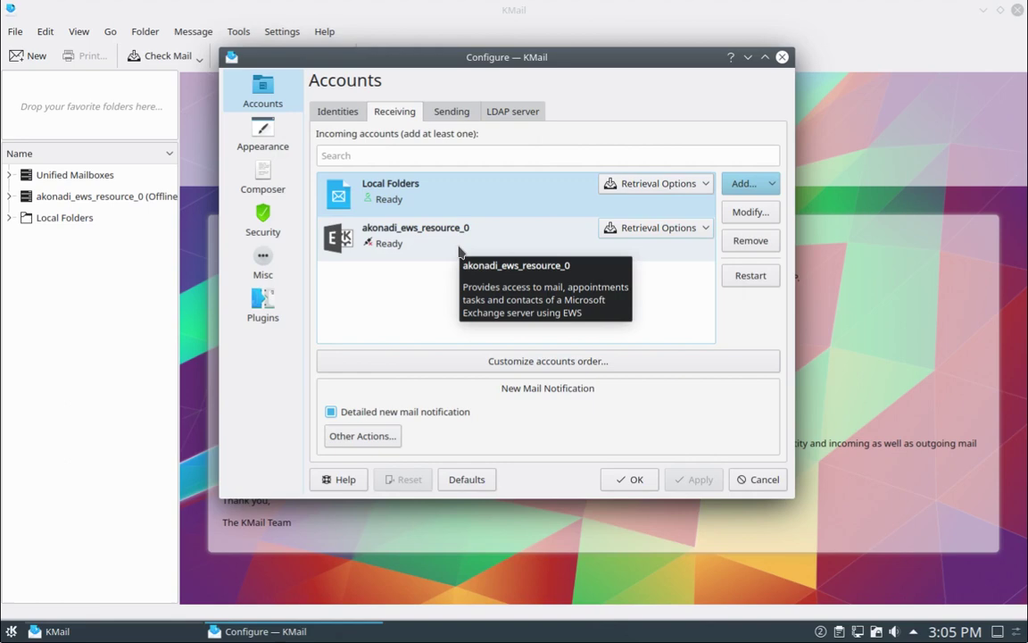
Close the settings, update the akonadi_ews_resource_0 folder and bring the account online.
left_click(631, 481)
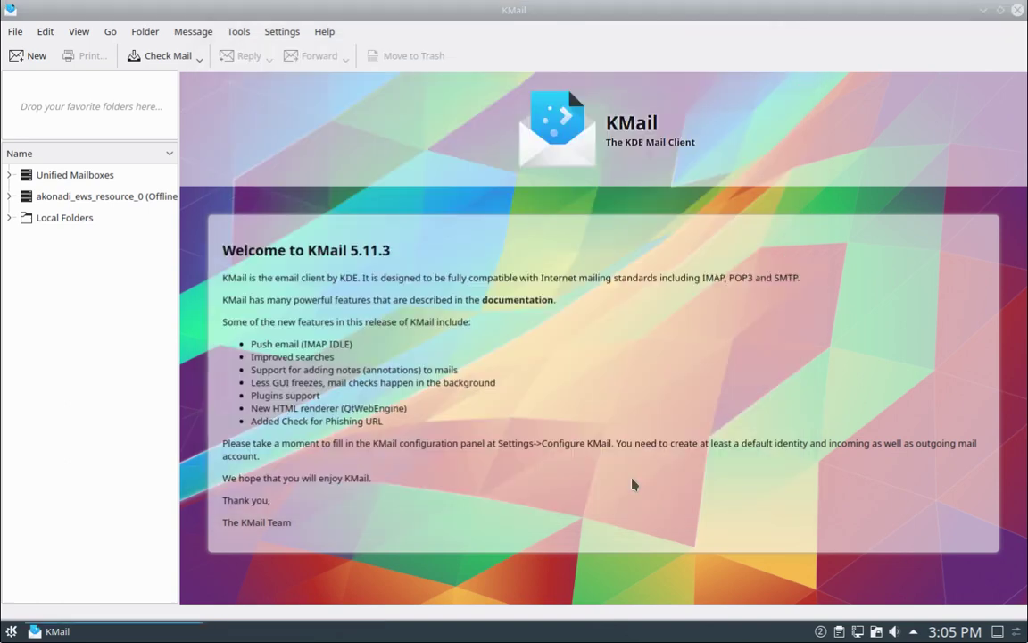
left_click(44, 197)
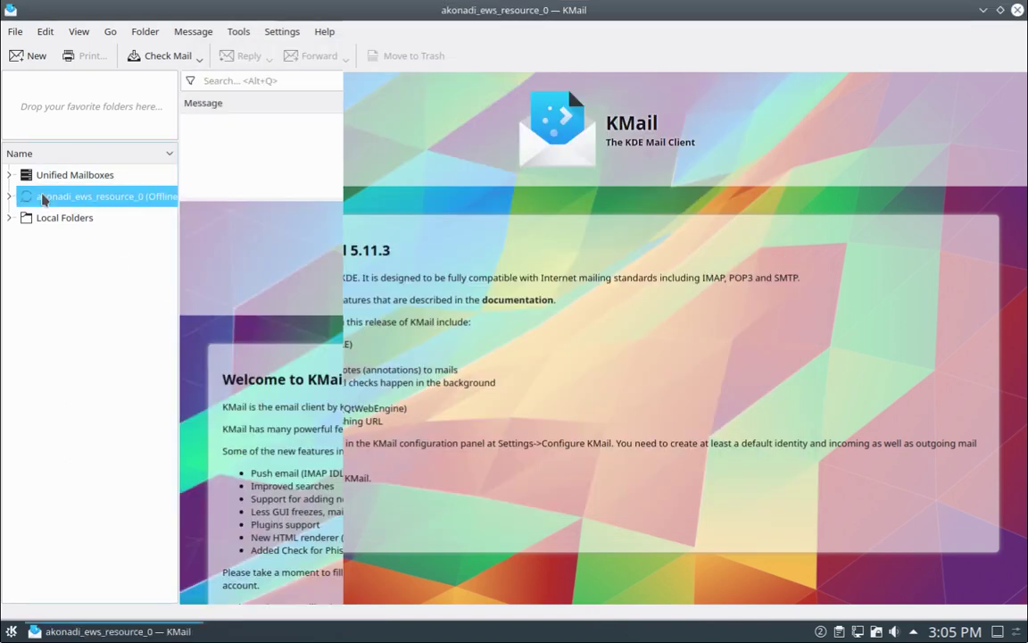
right_click(44, 199)
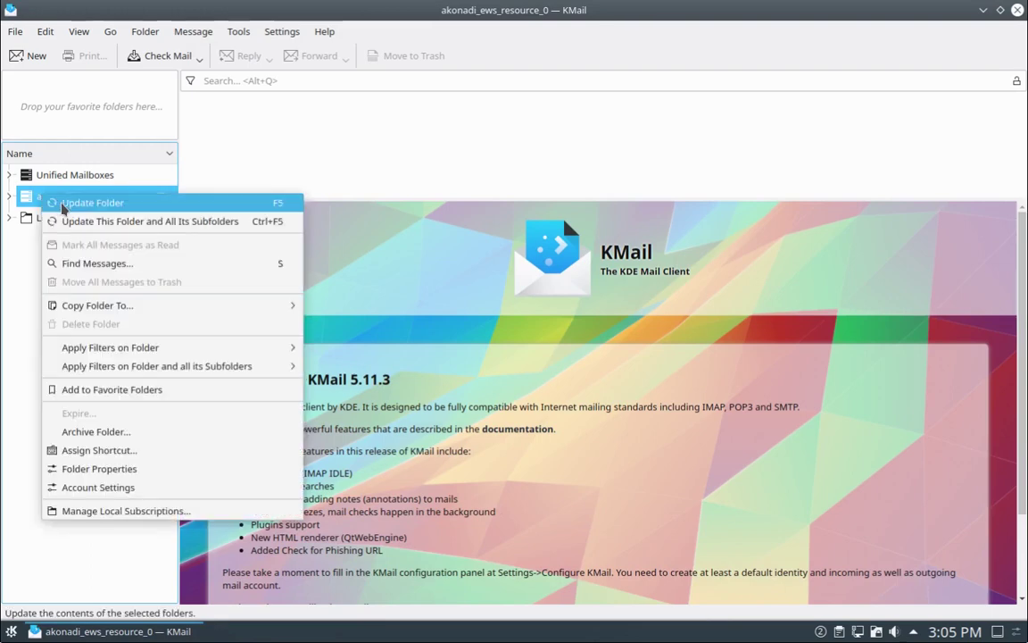
left_click(56, 203)
left_click(510, 328)
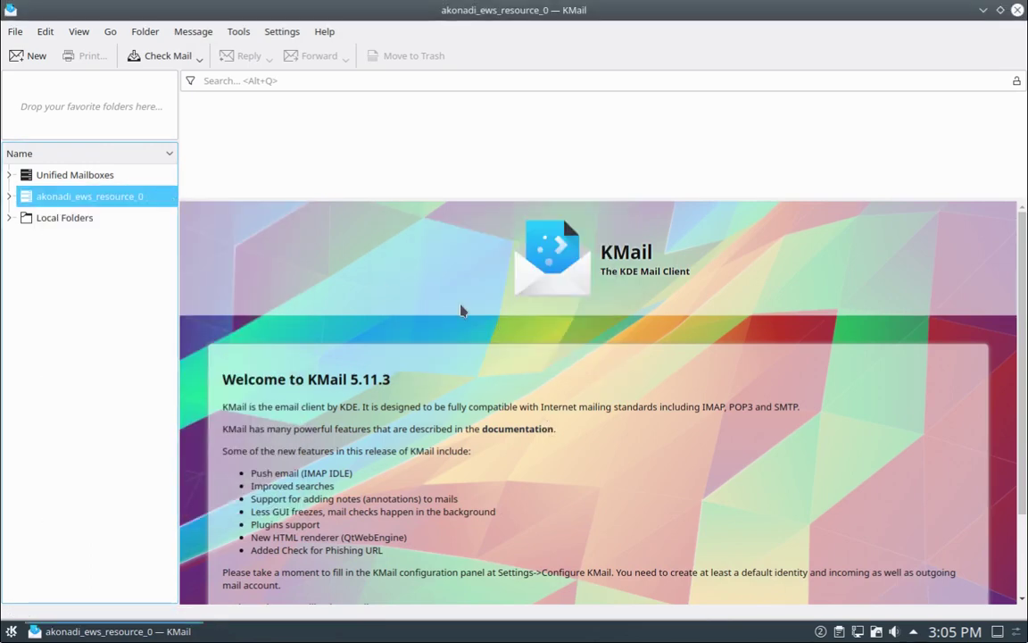
Expand the Exchange account and open its Inbox listing 233 messages.
left_click(10, 197)
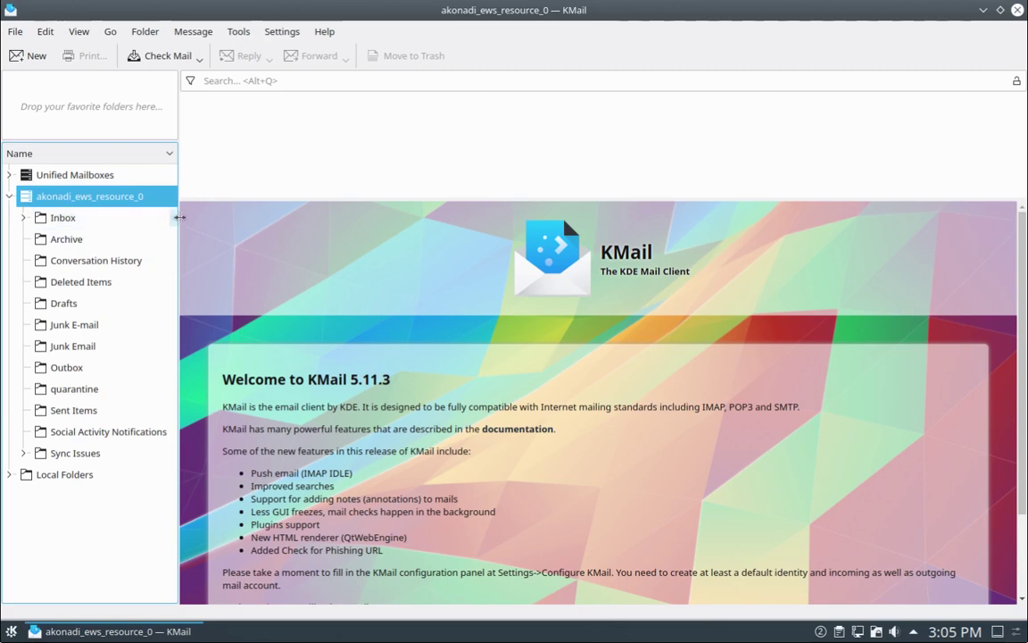
left_click(58, 221)
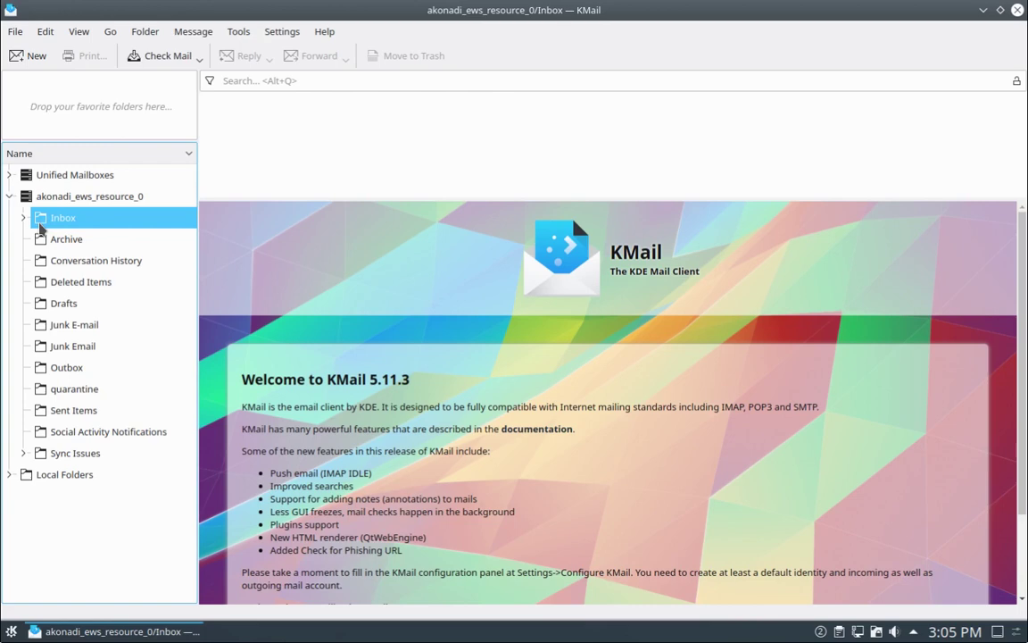
mouse_move(40, 229)
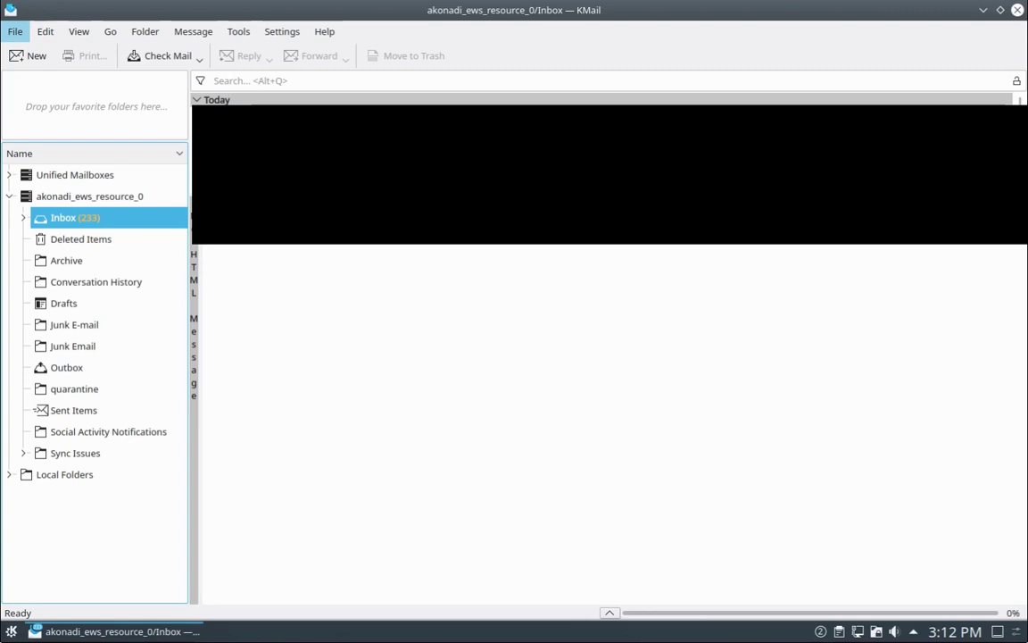
left_click(284, 31)
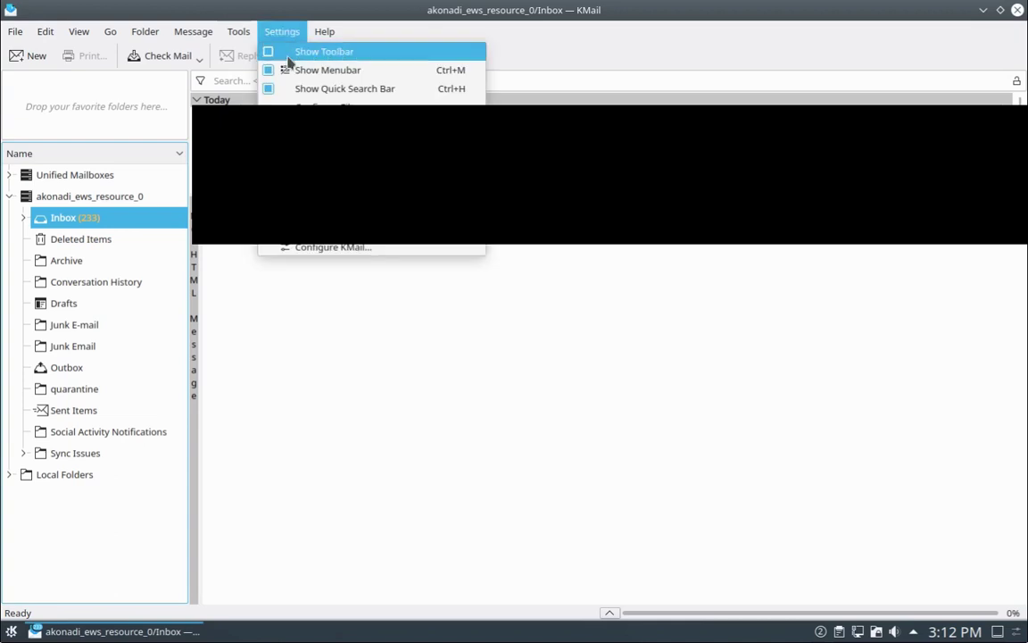
left_click(279, 247)
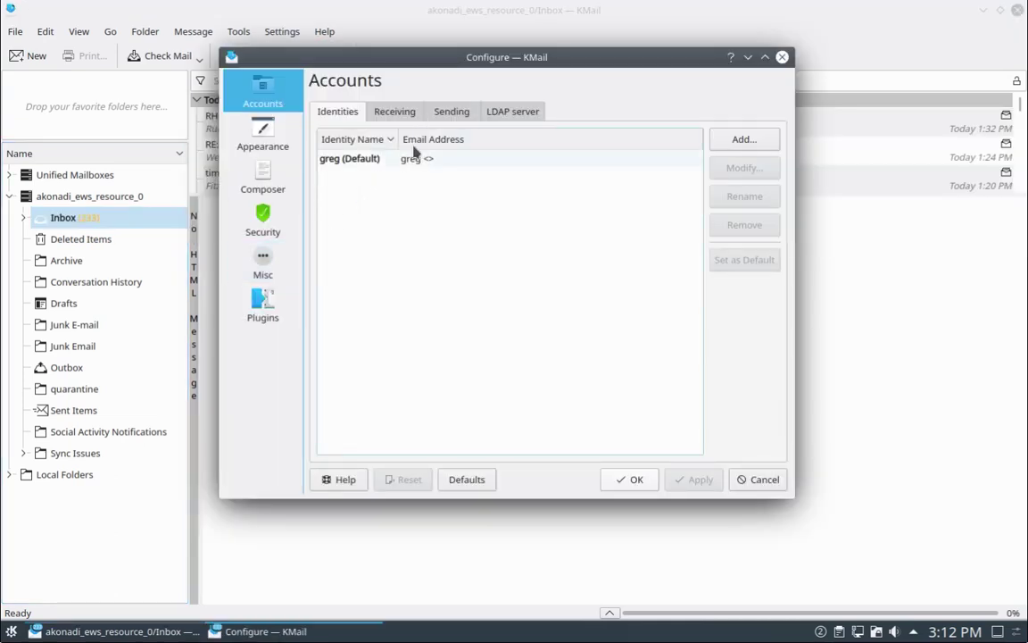
left_click(432, 121)
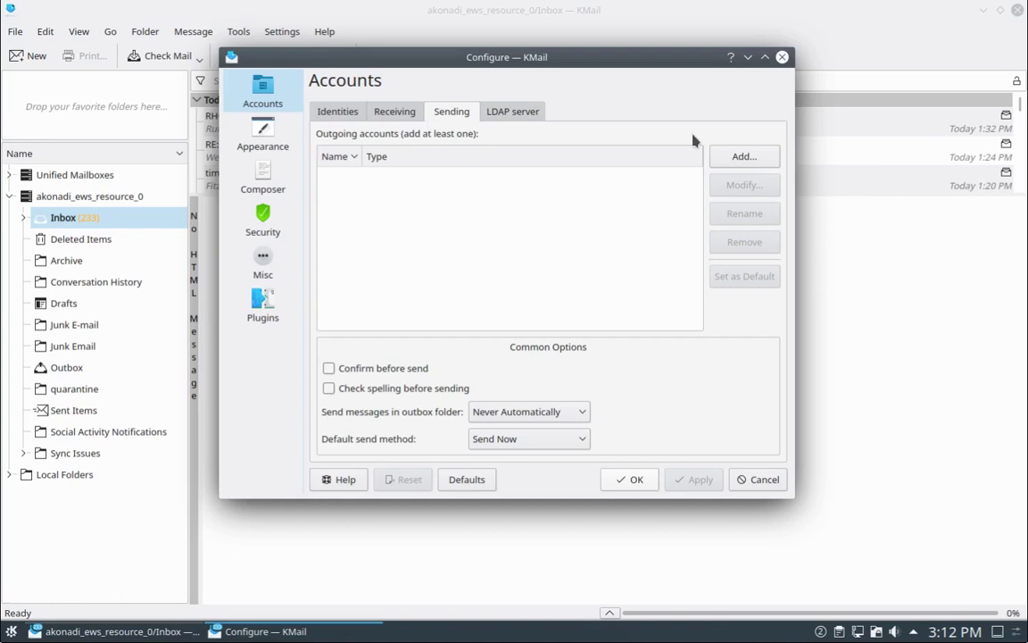
left_click(734, 159)
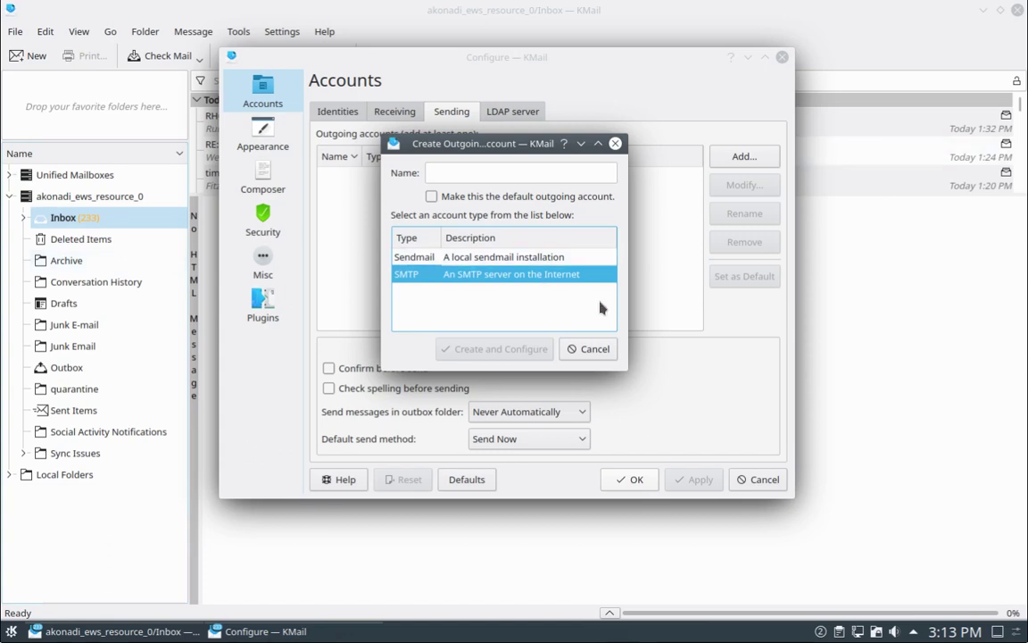
left_click(589, 349)
left_click(758, 479)
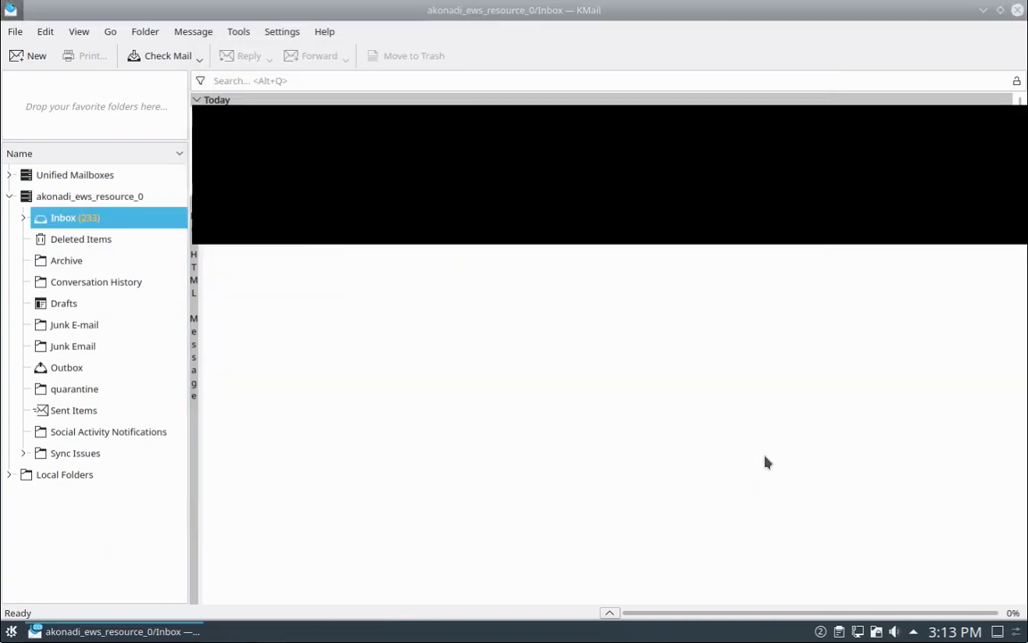
Close KMail and install kmailtransport-akonadi with sudo apt in a terminal, then close it.
left_click(1018, 11)
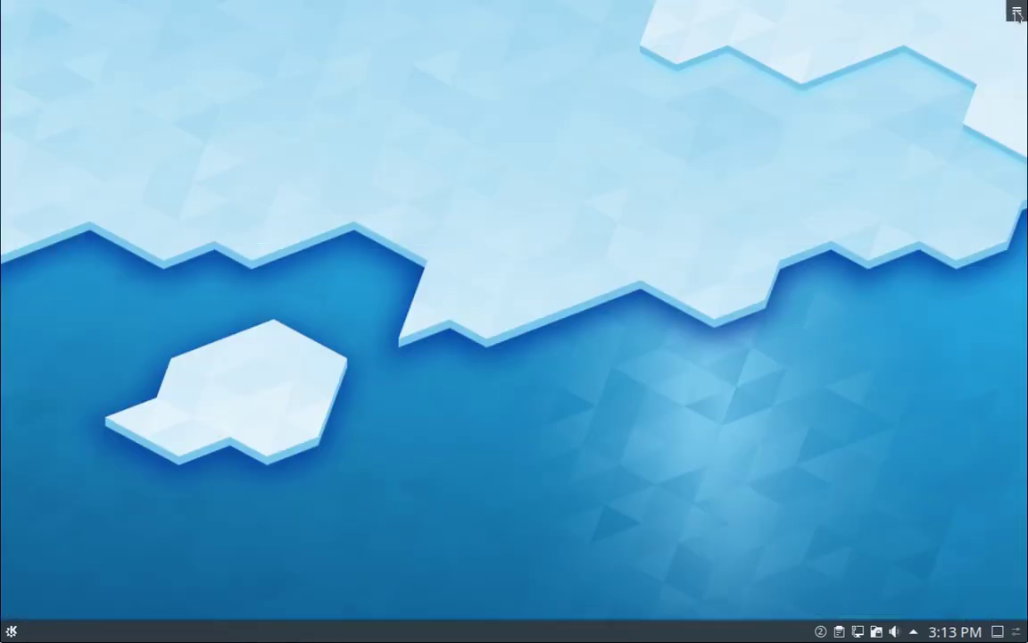
key("ctrl+alt+t")
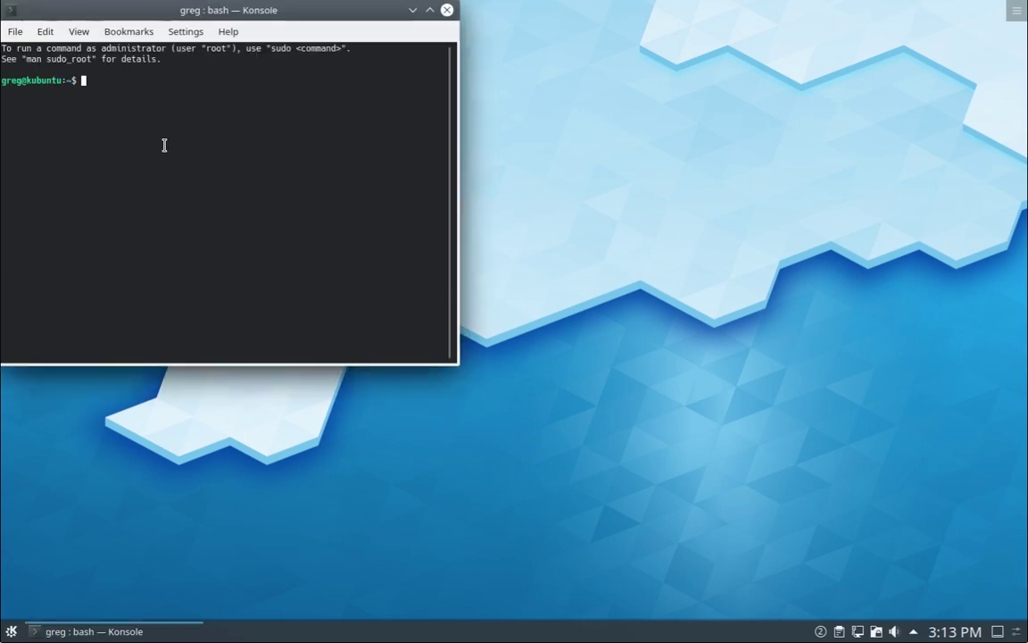
type("sudo apt install ")
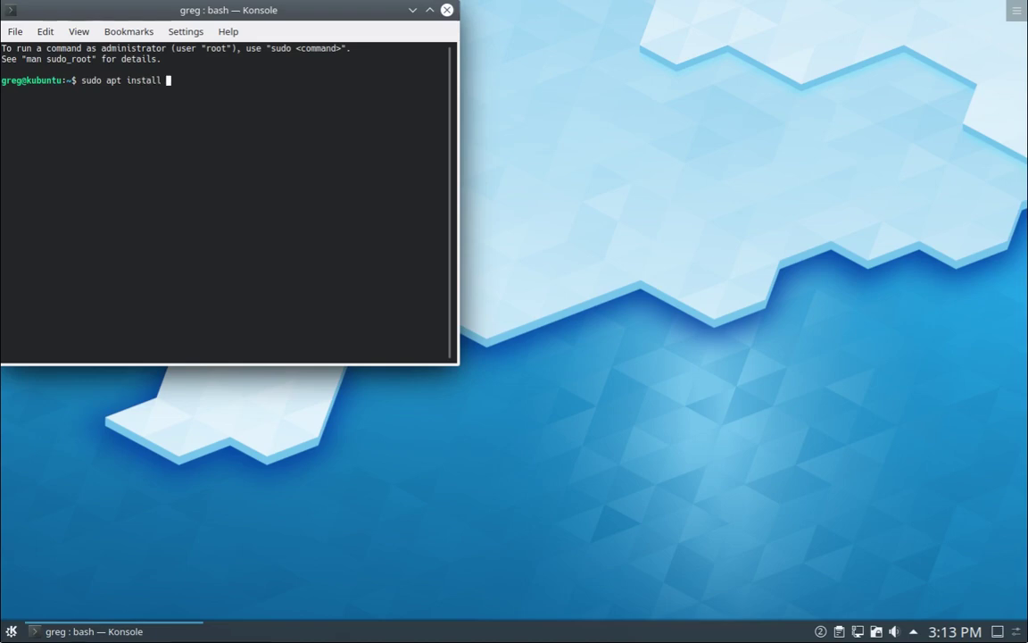
type("kmailtransport-")
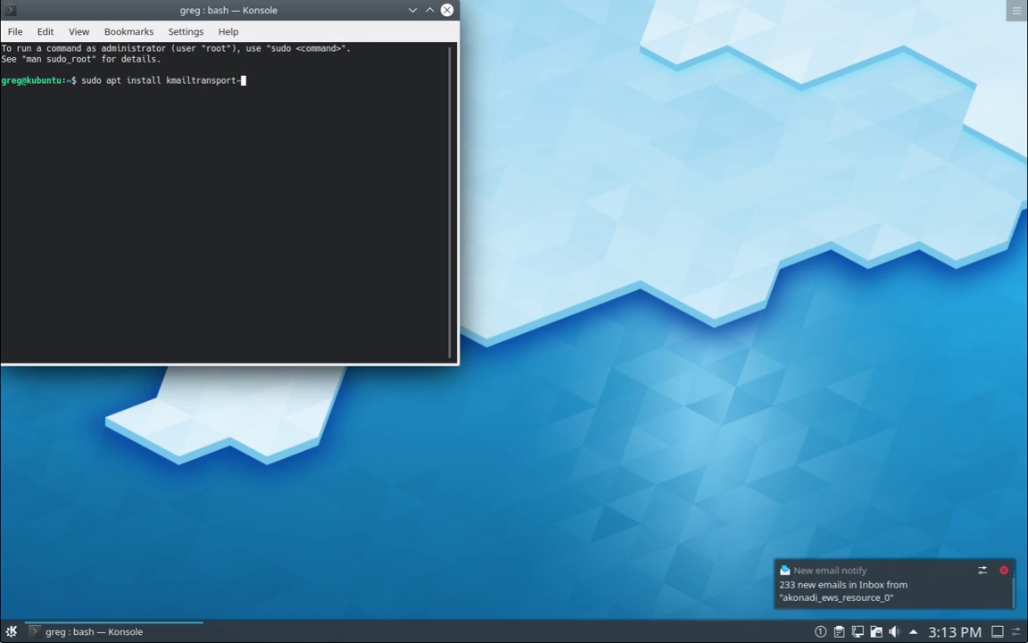
type("akonadi")
key("Return")
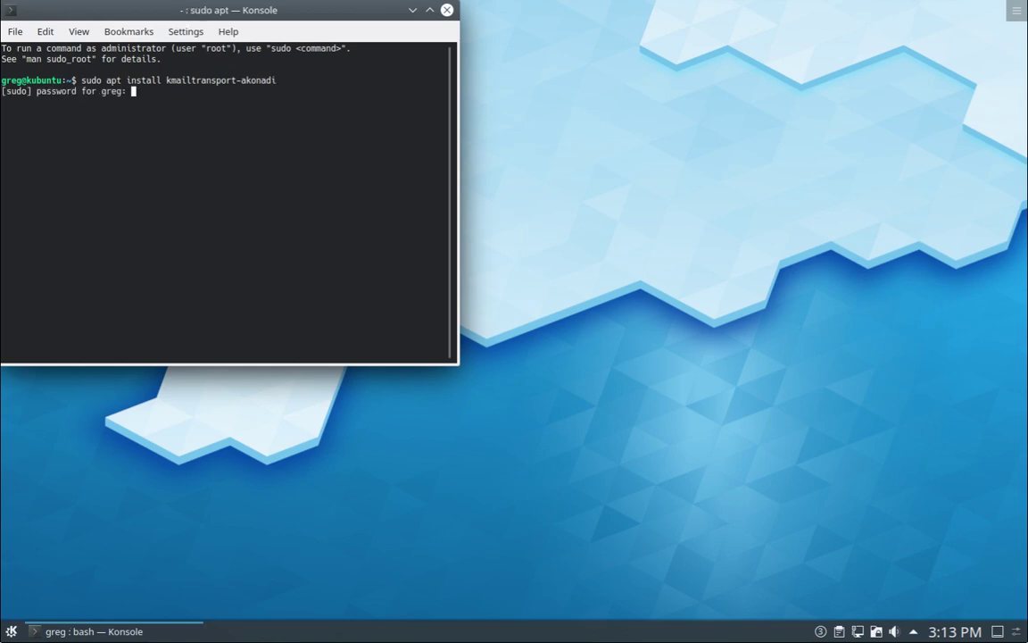
key("Return")
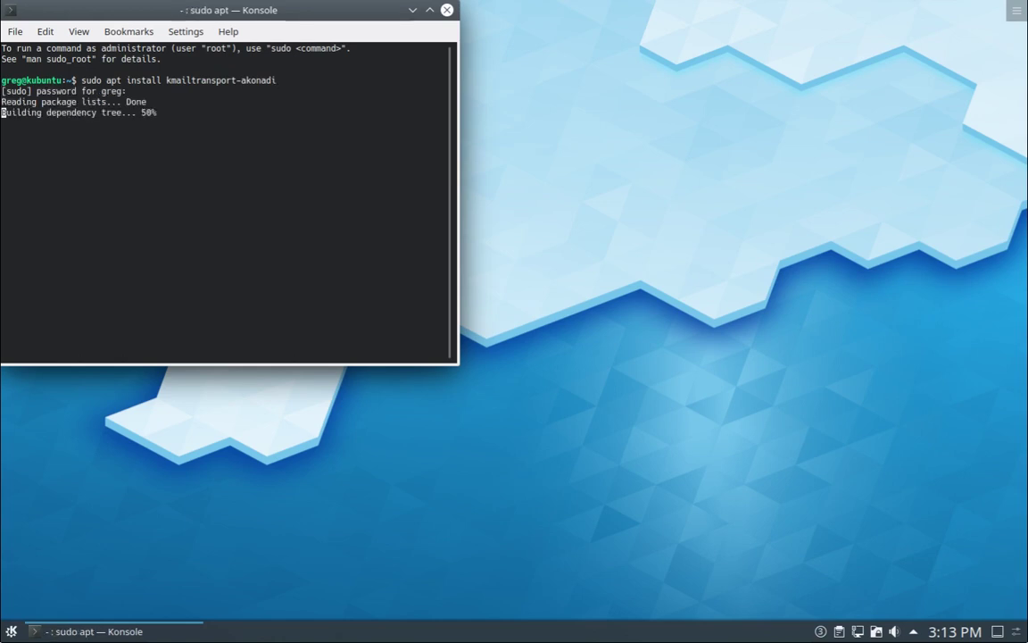
key("Return")
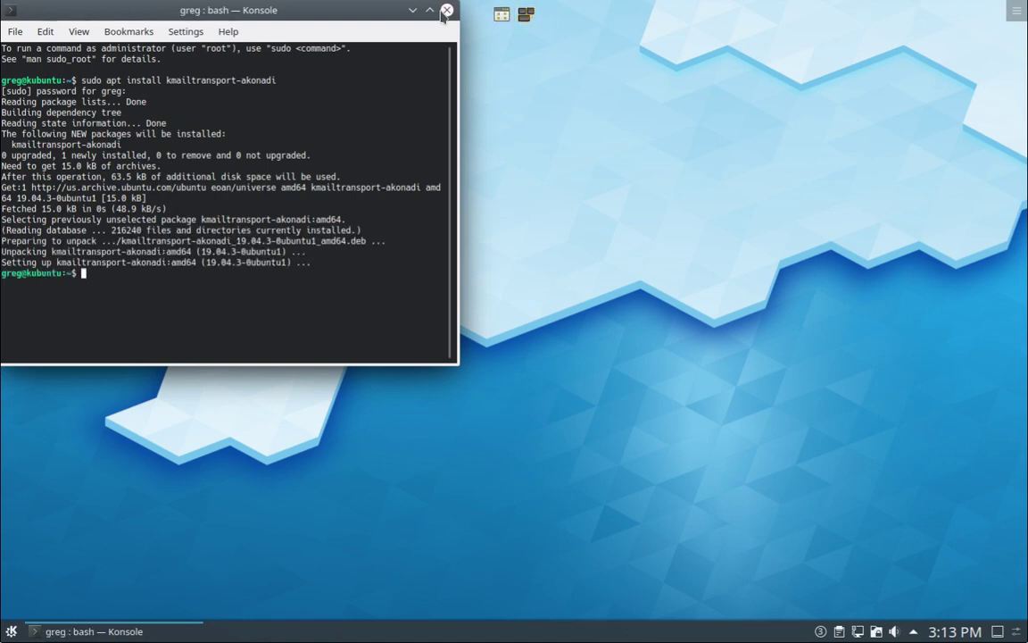
left_click(446, 9)
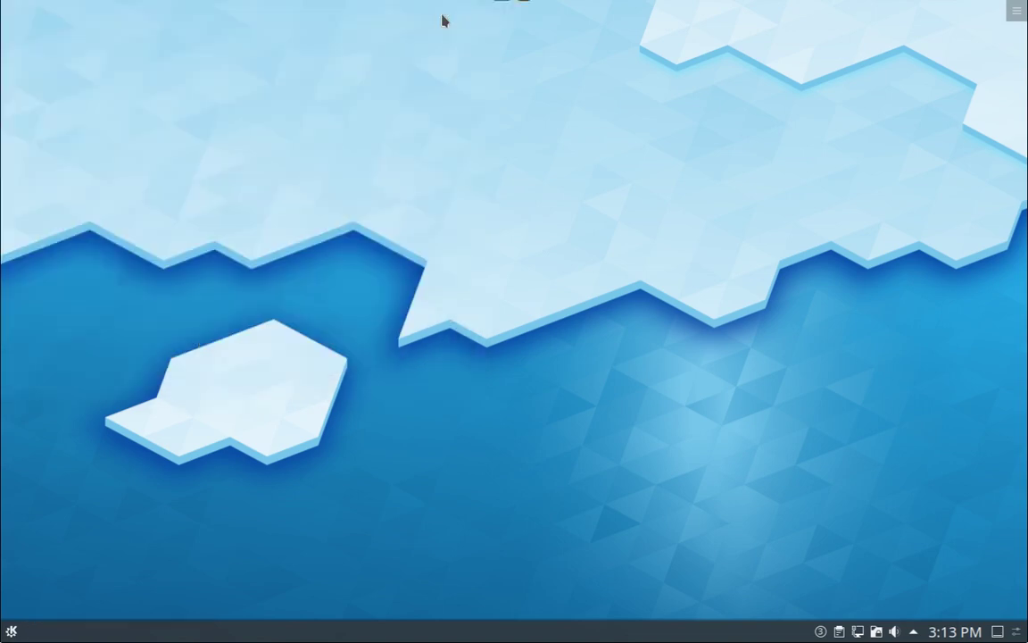
left_click(14, 631)
Relaunch KMail from the application launcher by searching 'km'.
type("km")
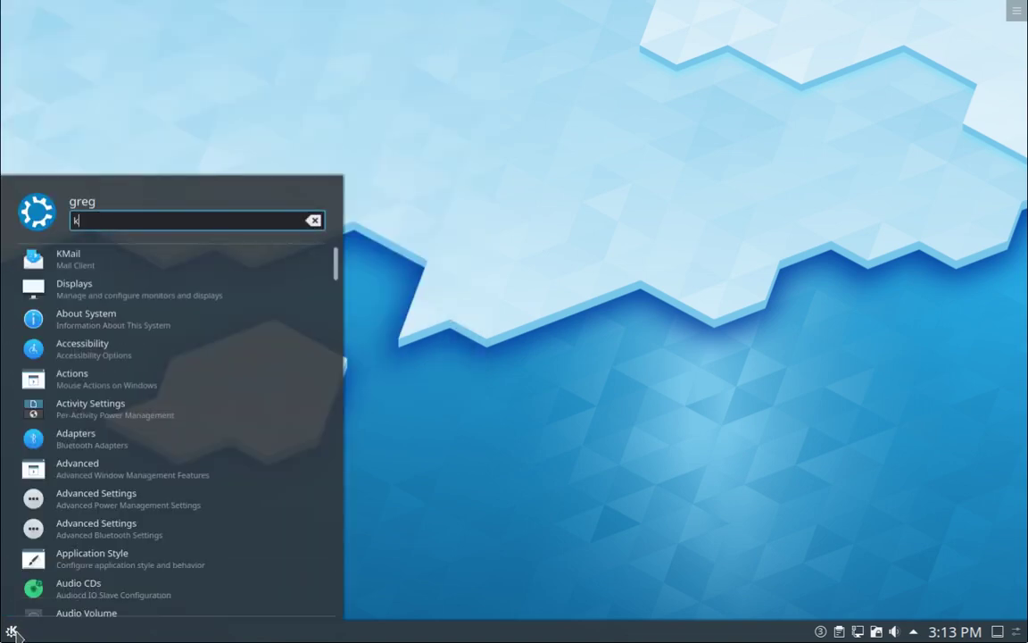
left_click(86, 266)
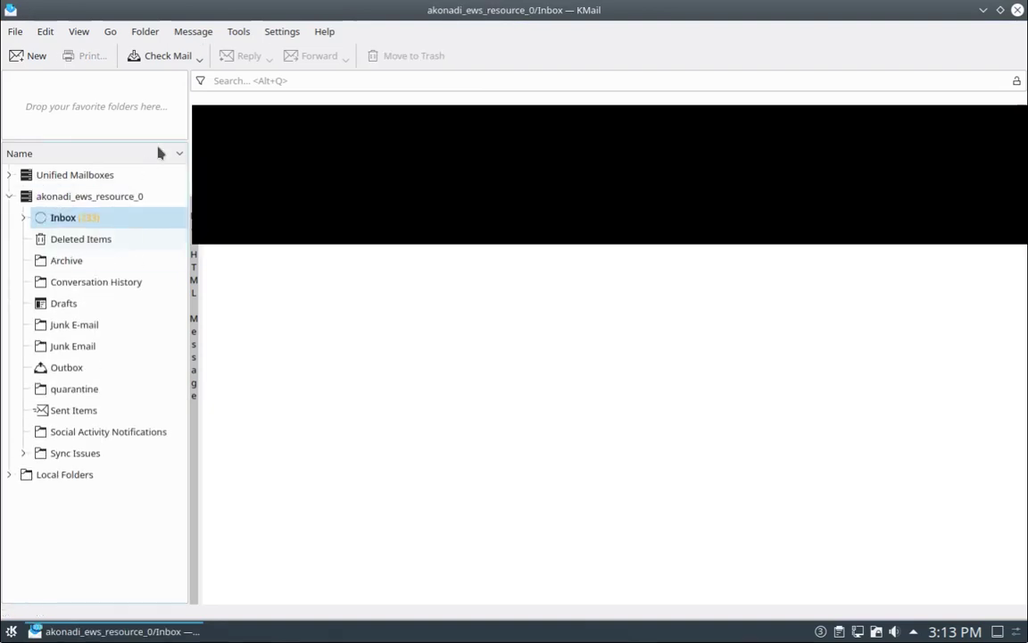
Add an outgoing account 'exchange' using EWS Mail Transport under akonadi_ews_resource_0 and save.
left_click(279, 32)
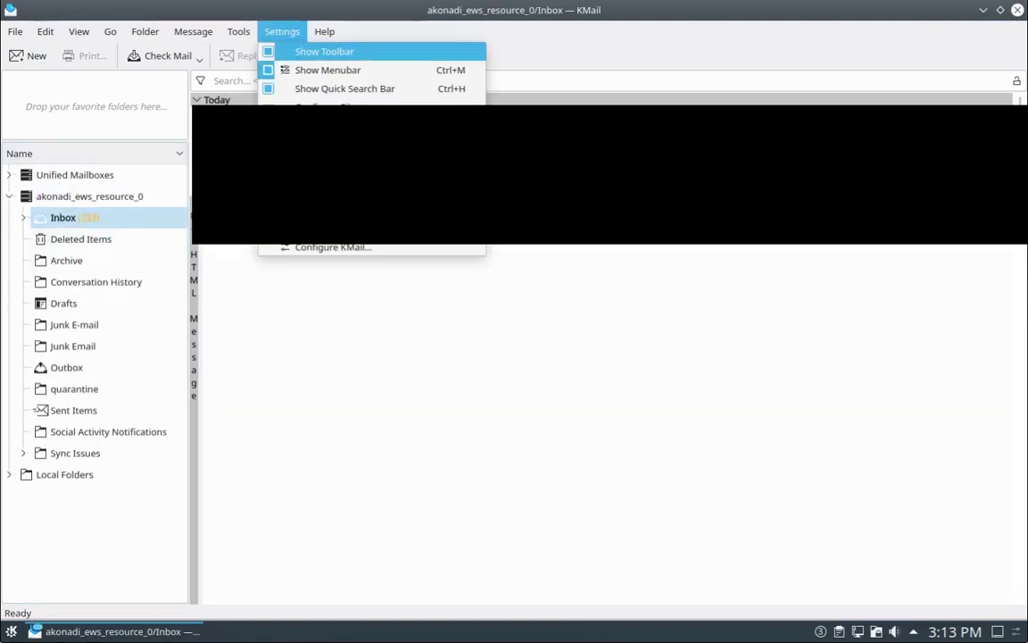
left_click(334, 249)
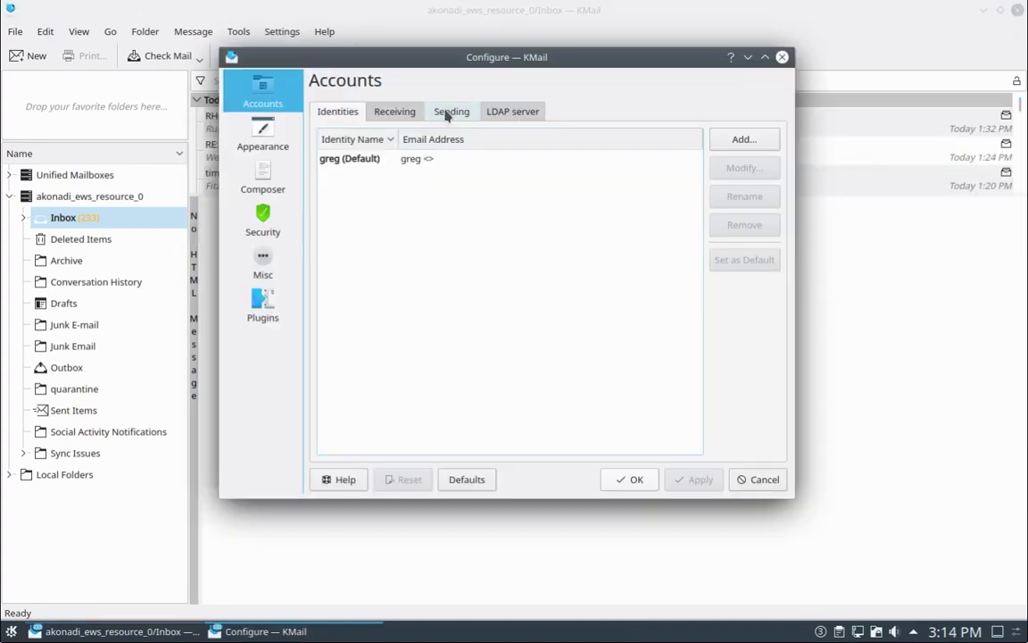
left_click(449, 113)
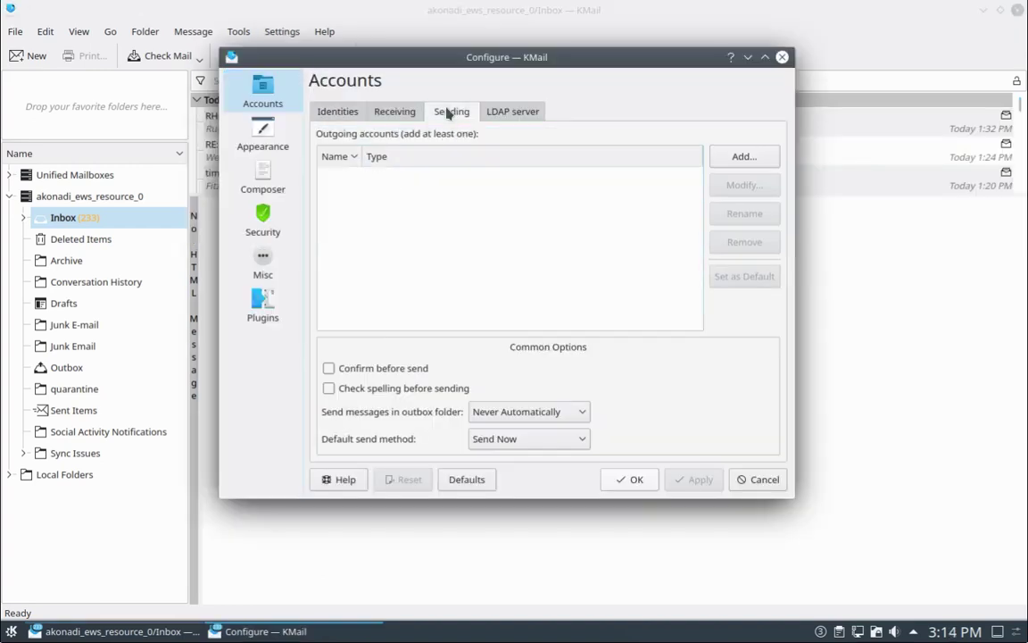
left_click(732, 157)
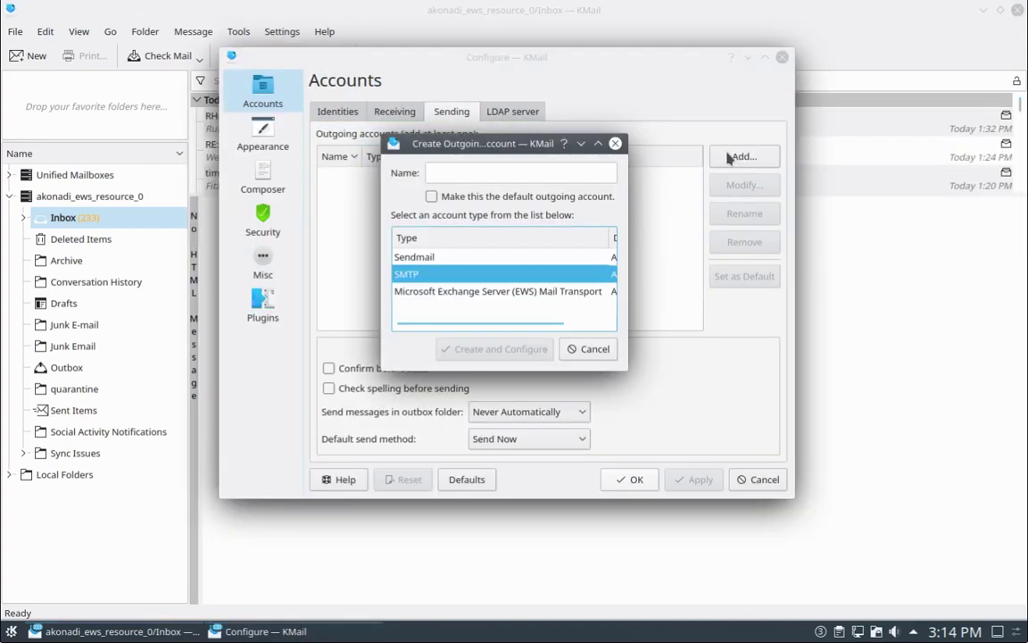
left_click(448, 294)
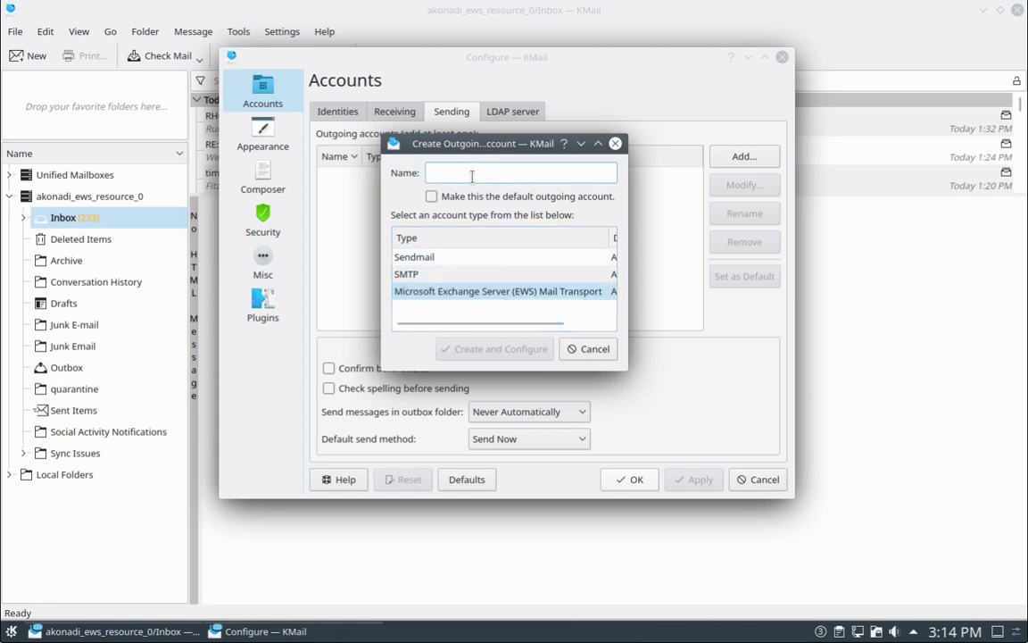
type("exchange")
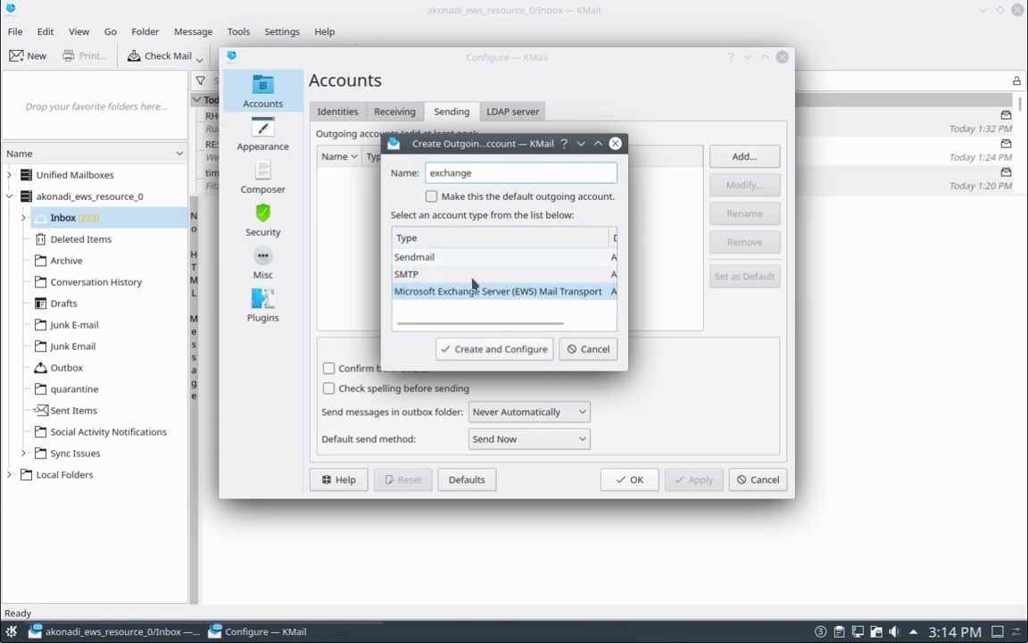
left_click(465, 309)
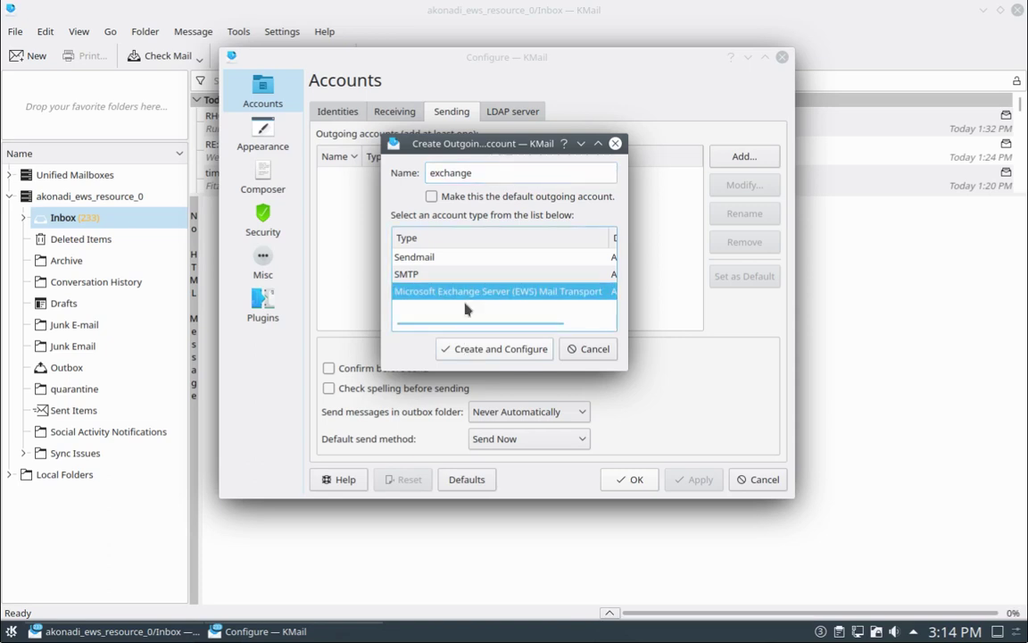
left_click(494, 349)
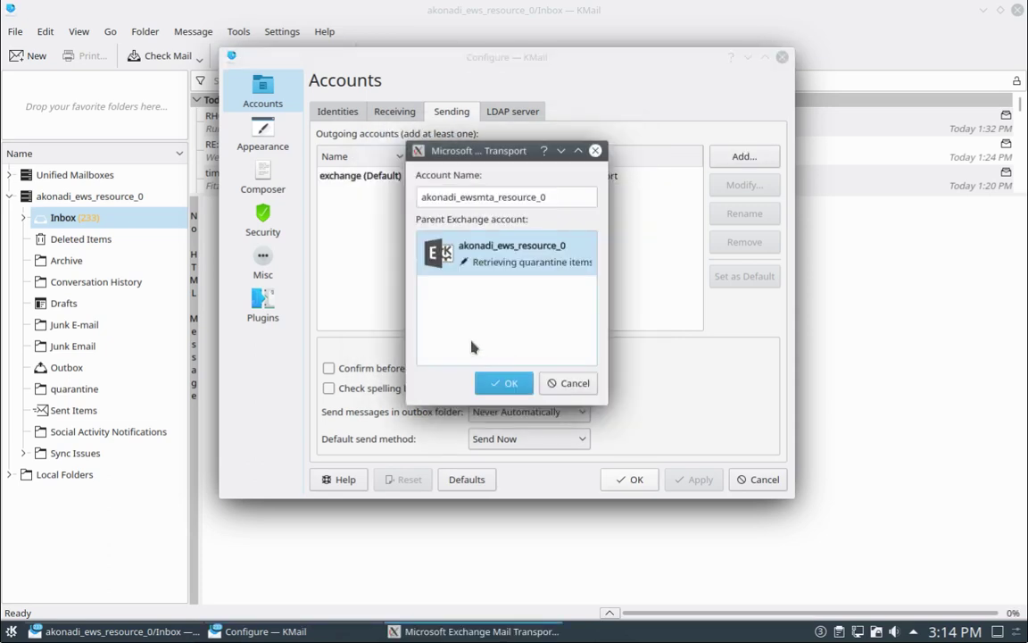
left_click(505, 384)
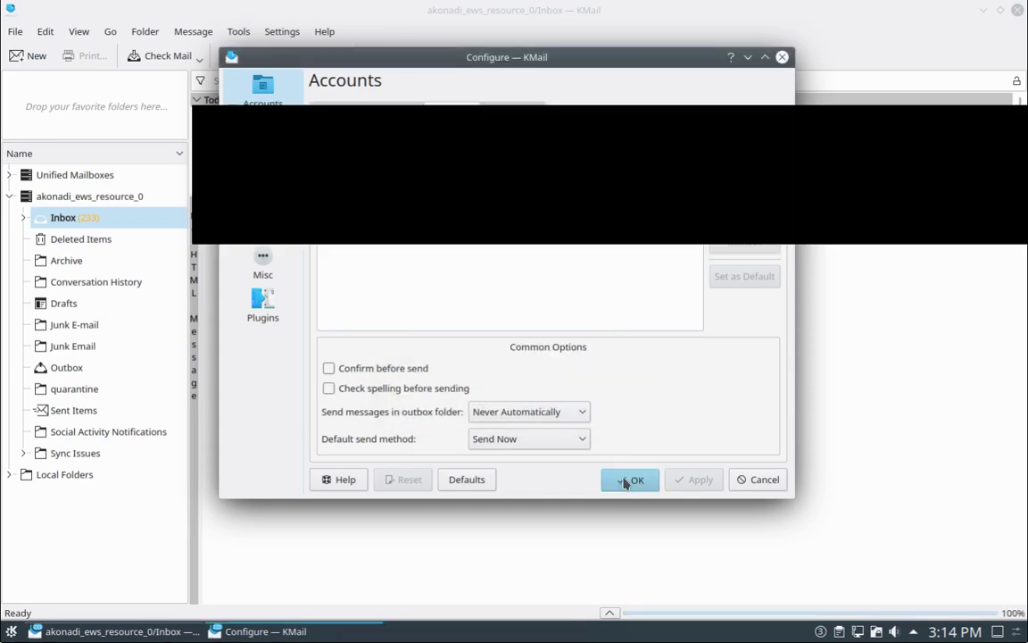
left_click(626, 481)
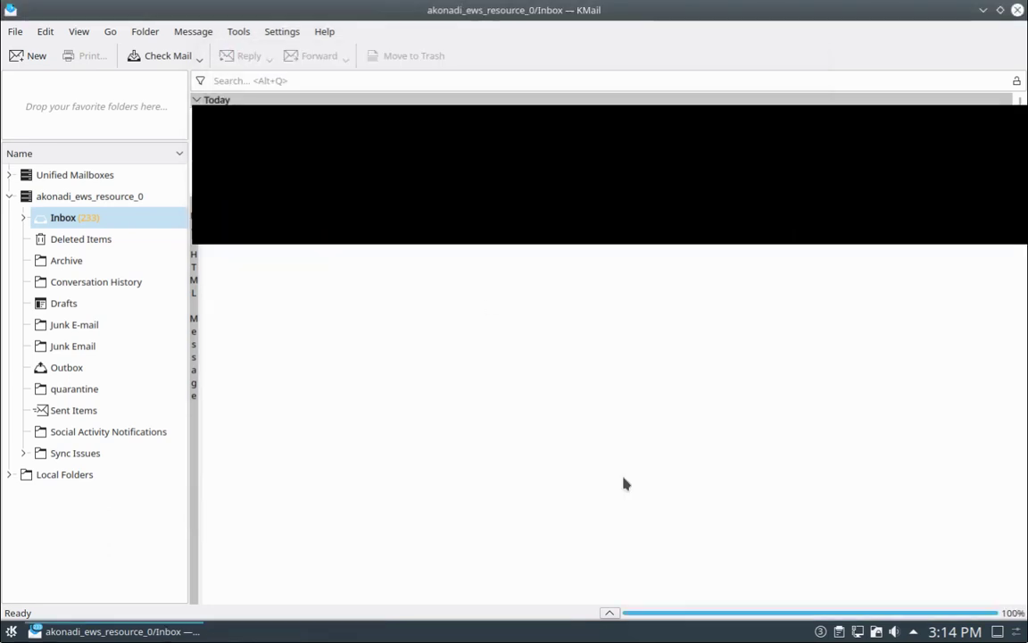
Compose and send a message to the recipient with subject 'test' and body 'test'.
left_click(31, 58)
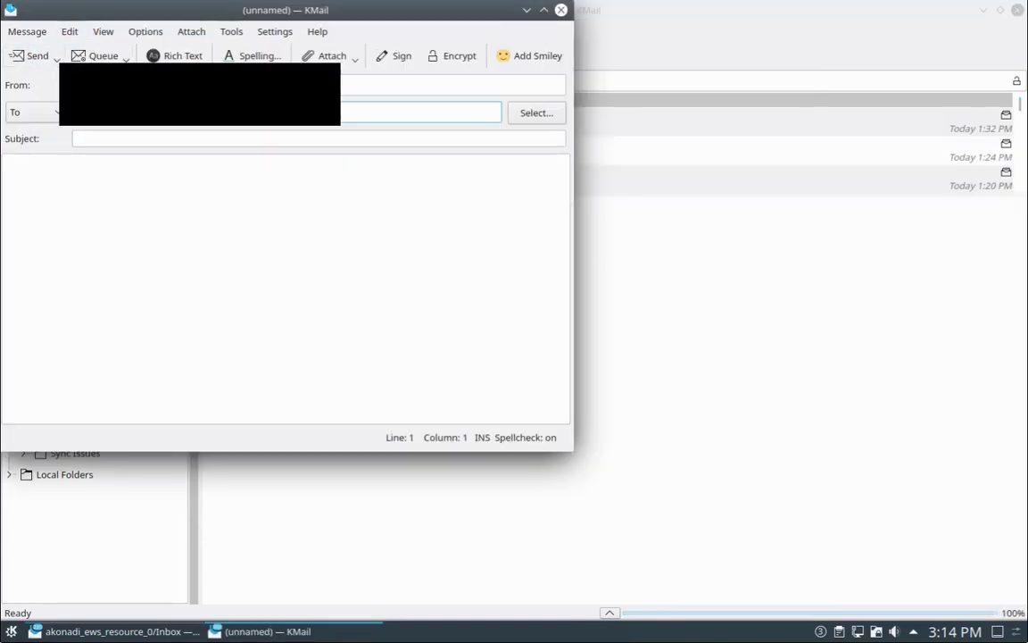
left_click(453, 85)
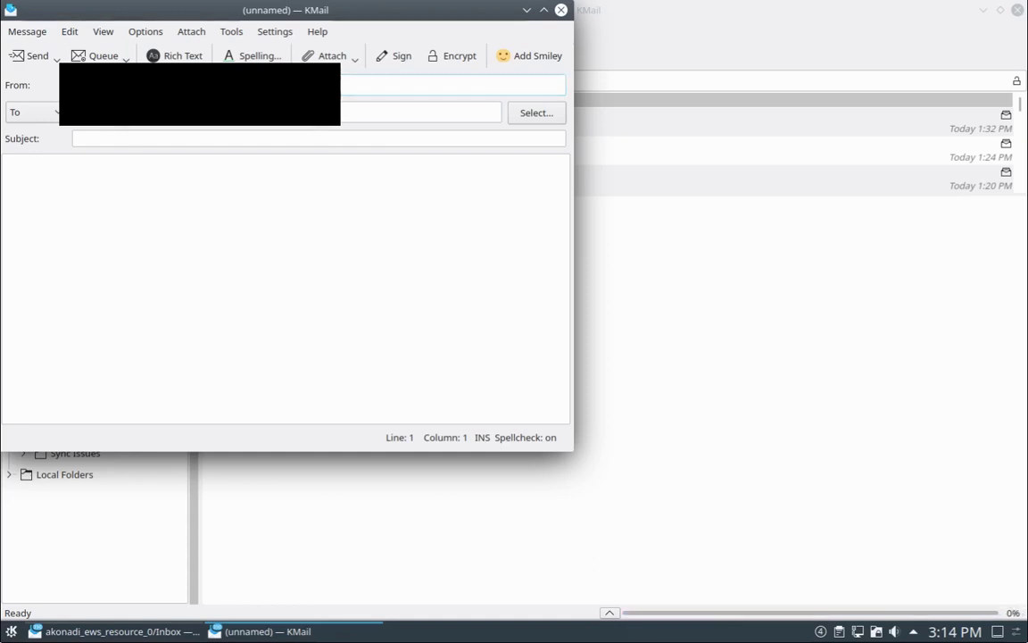
left_click(420, 111)
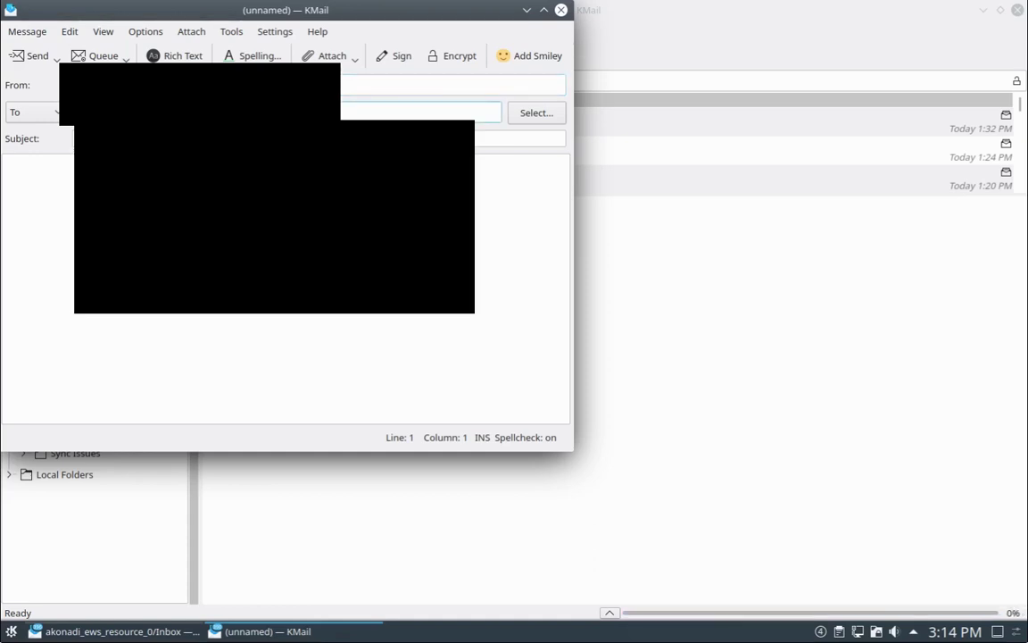
type("a")
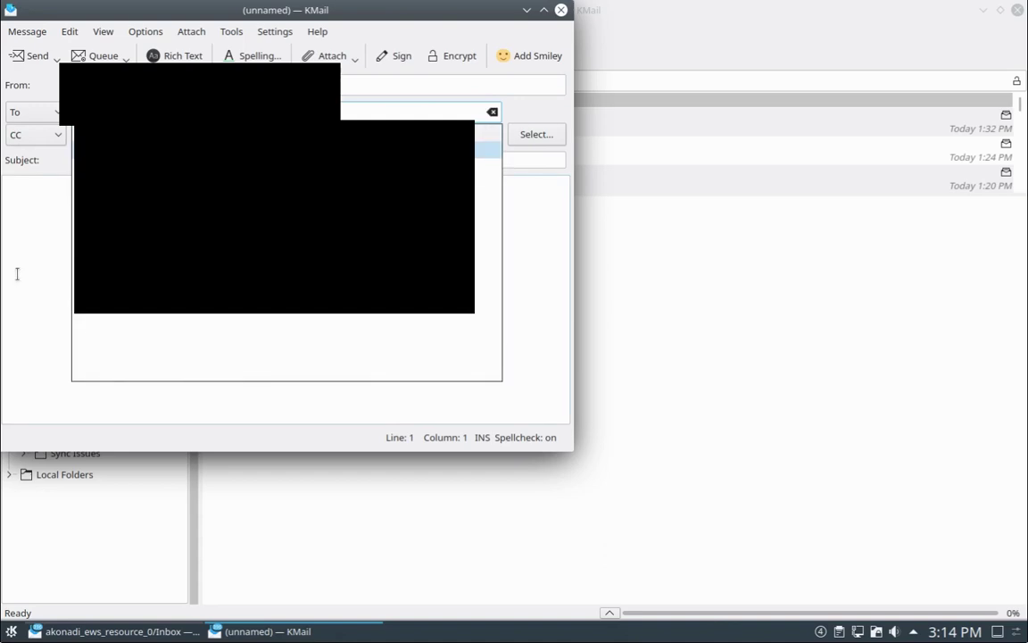
left_click(17, 248)
left_click(93, 159)
type("test")
left_click(97, 218)
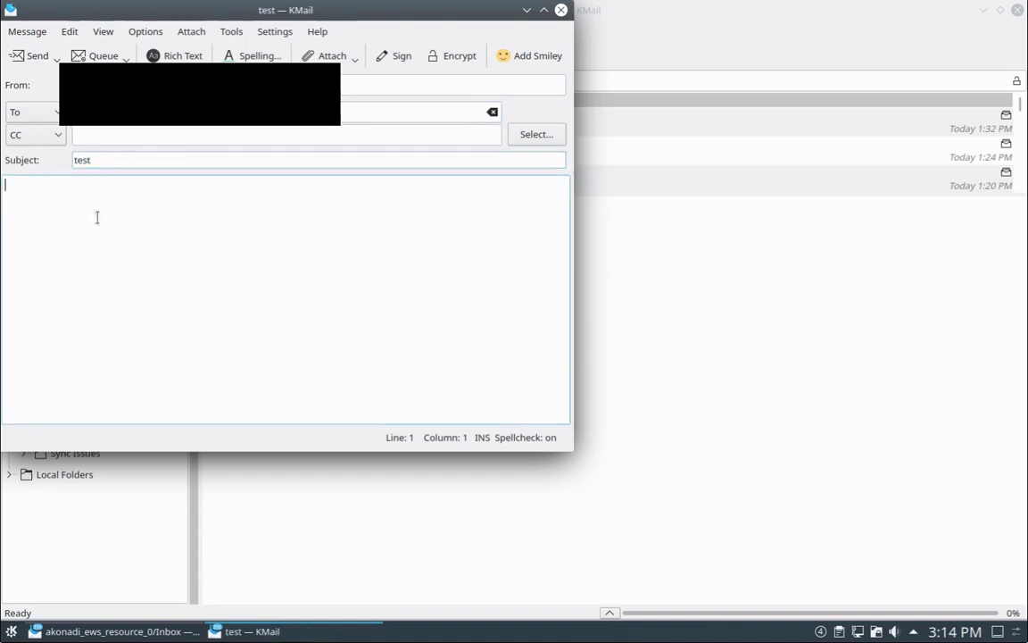
type("test")
left_click(38, 56)
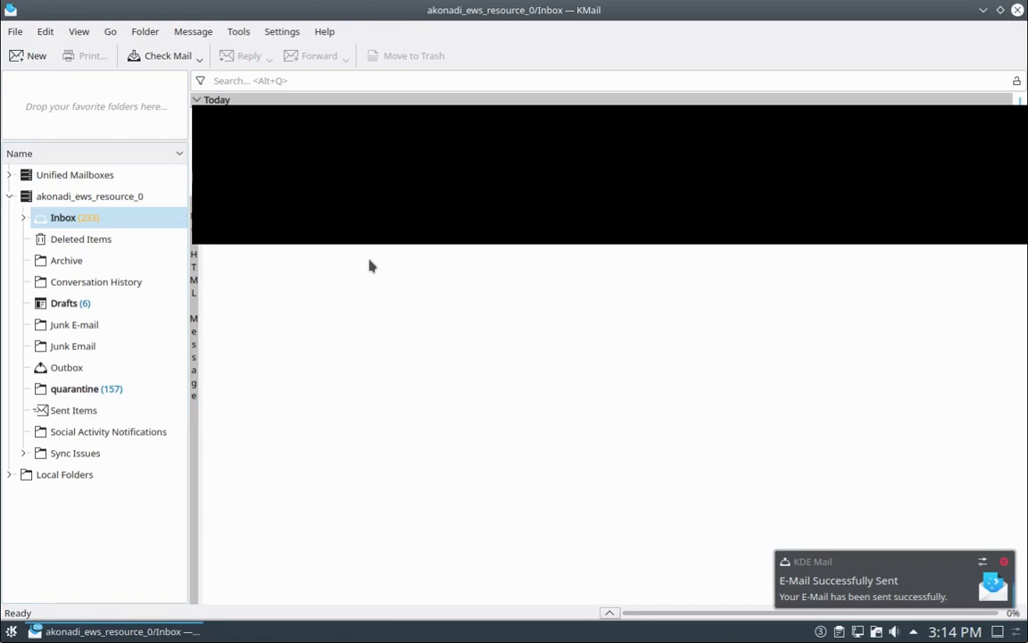
Update the Inbox folder and check mail until the test message arrives, raising the count to 234.
right_click(90, 219)
left_click(115, 229)
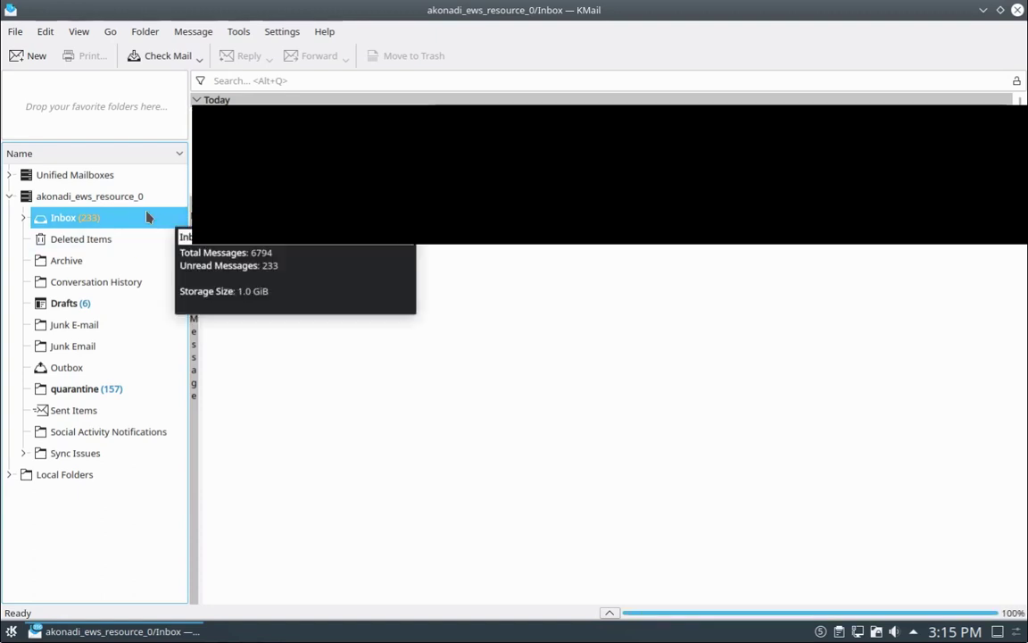
left_click(103, 196)
left_click(100, 219)
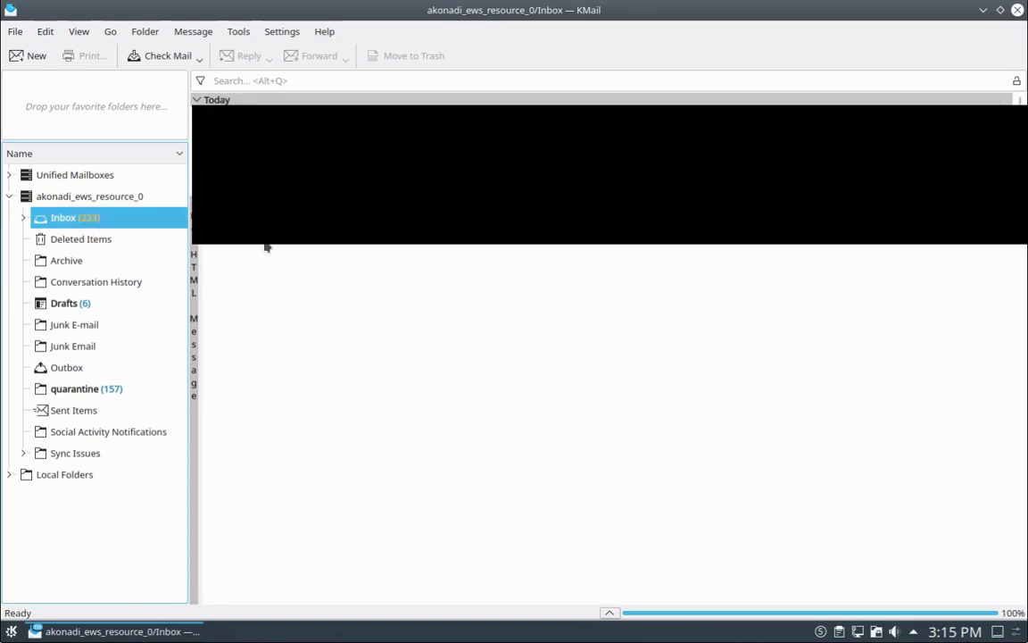
left_click(148, 57)
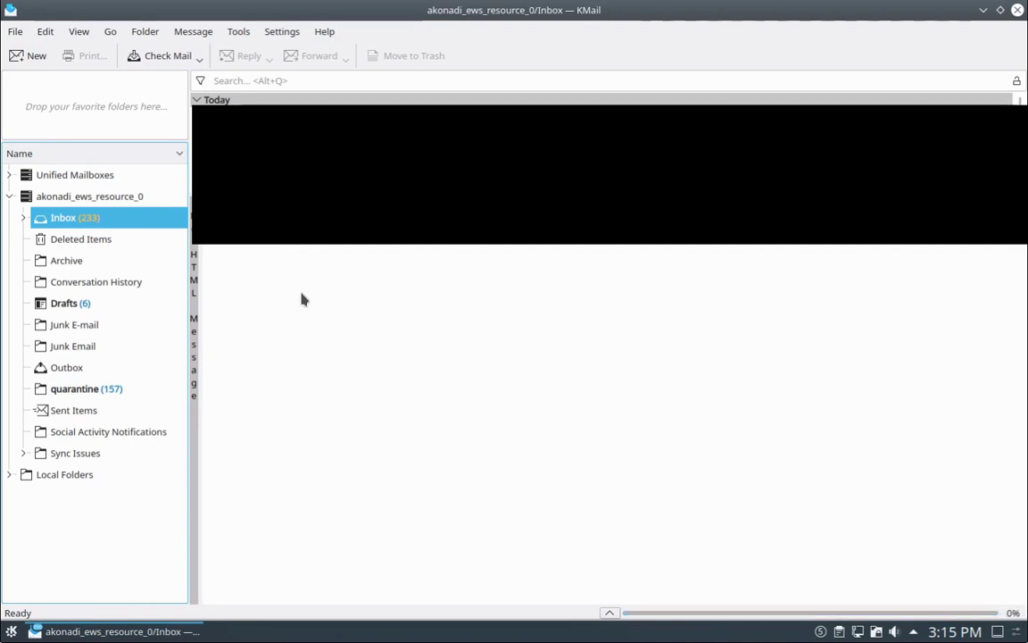
left_click(609, 613)
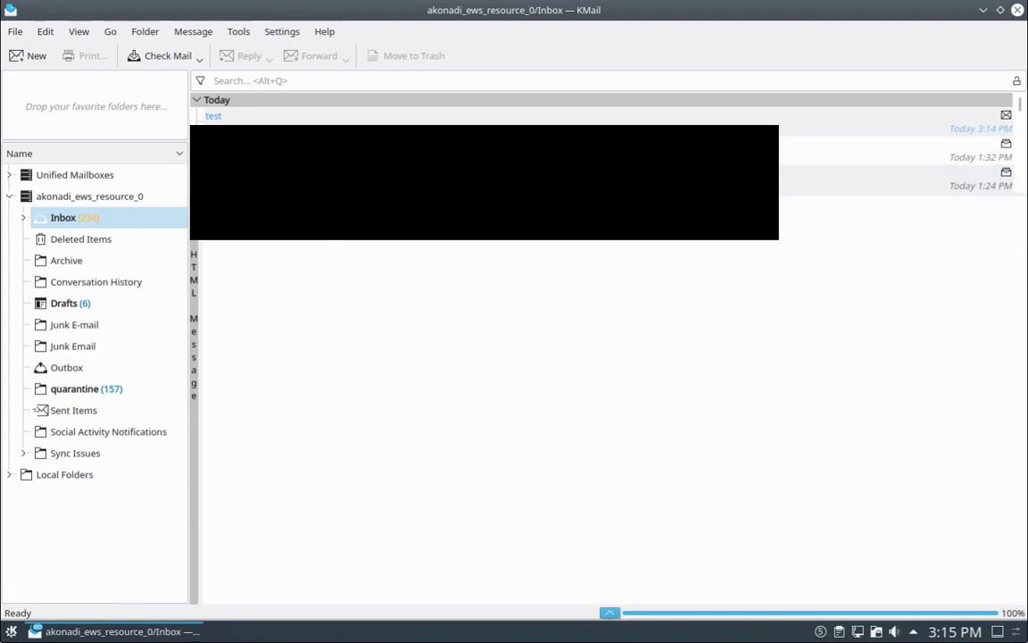
Open the received 'test' message in its own window, read it, and close it.
double_click(285, 120)
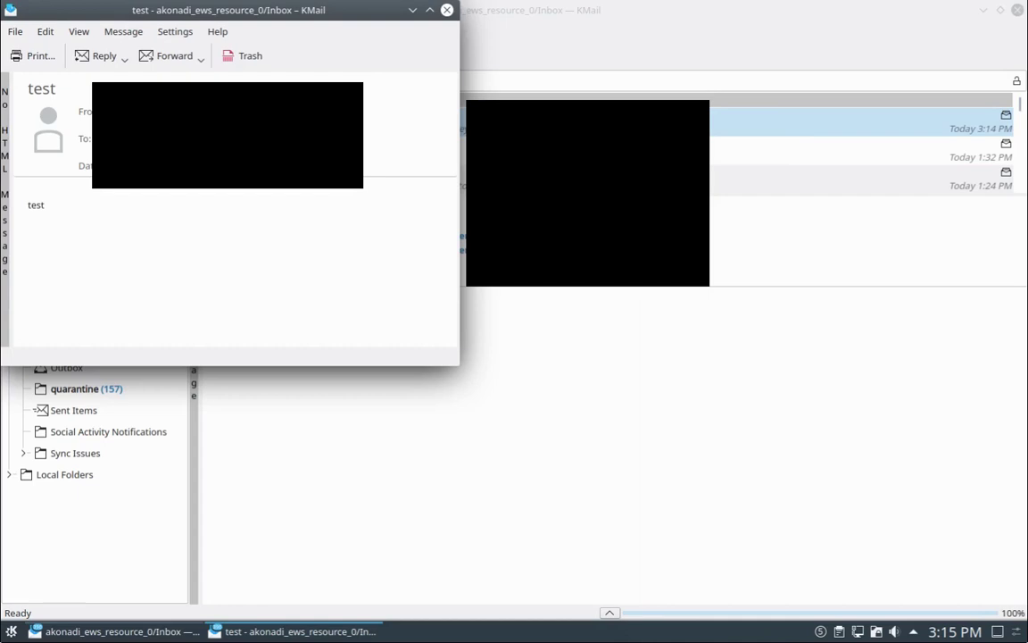
left_click_drag(249, 16, 433, 110)
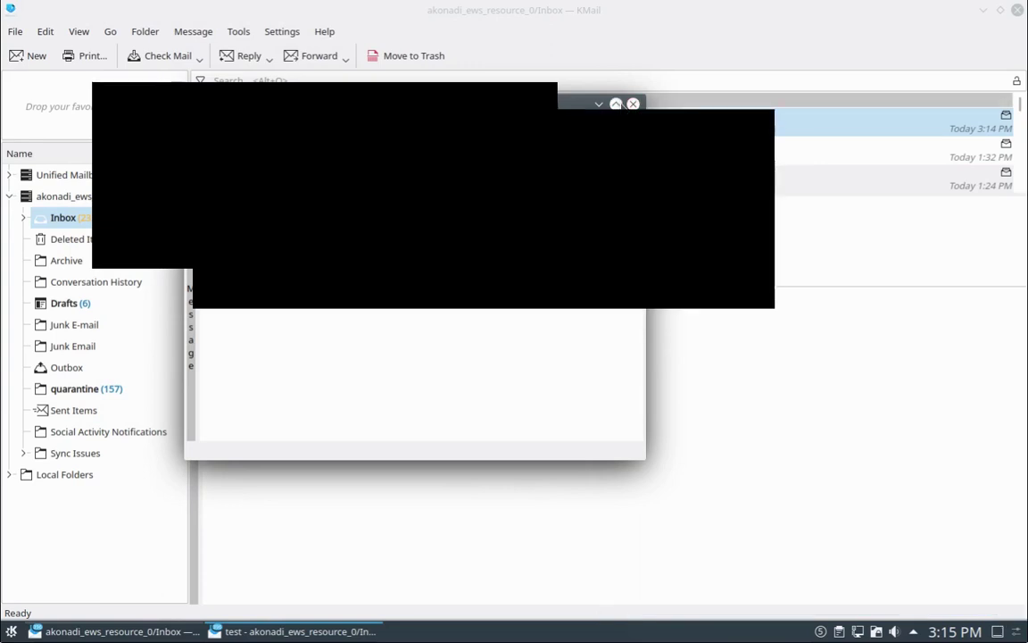
left_click(634, 105)
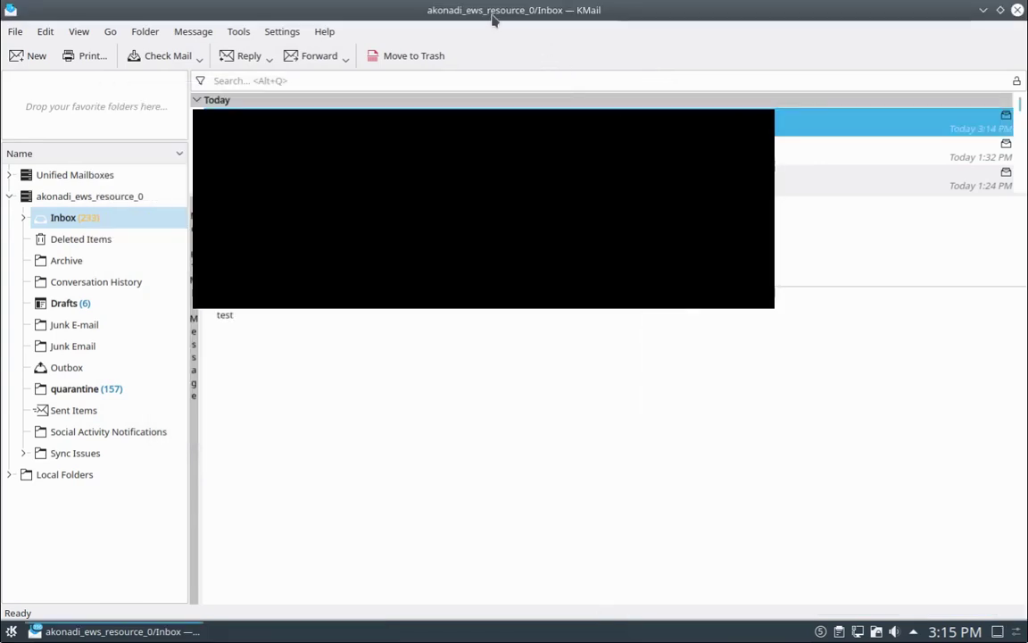